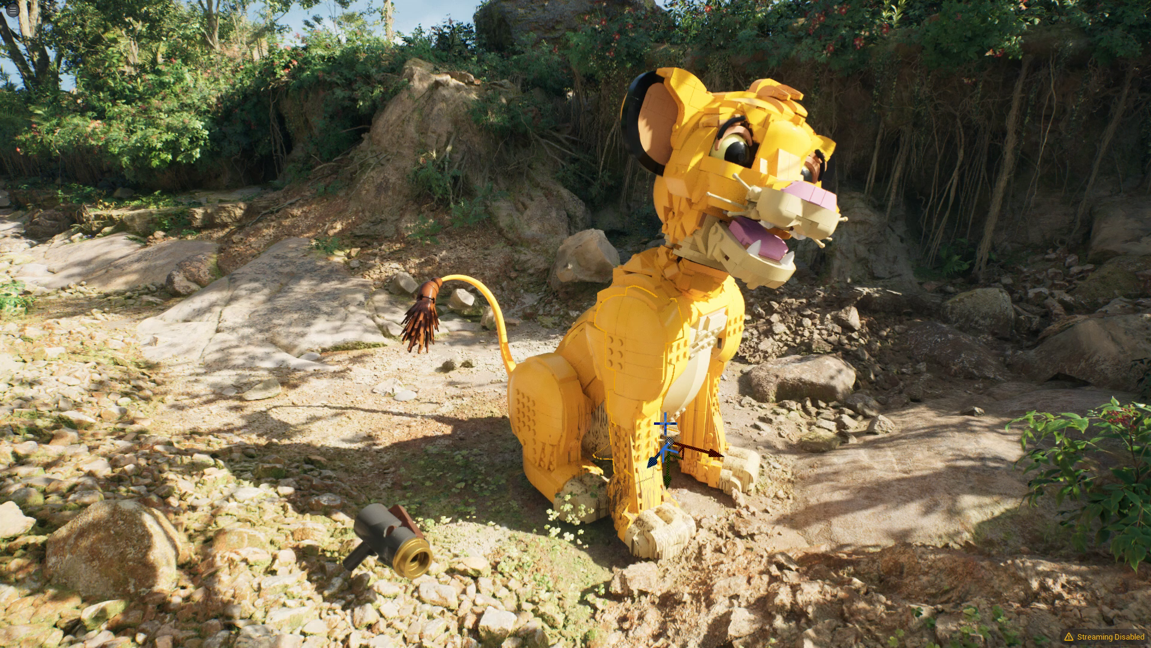
Undo the accidental front-leg move and pull the small yellow shoulder plate out sideways
drag(708, 458, 834, 503)
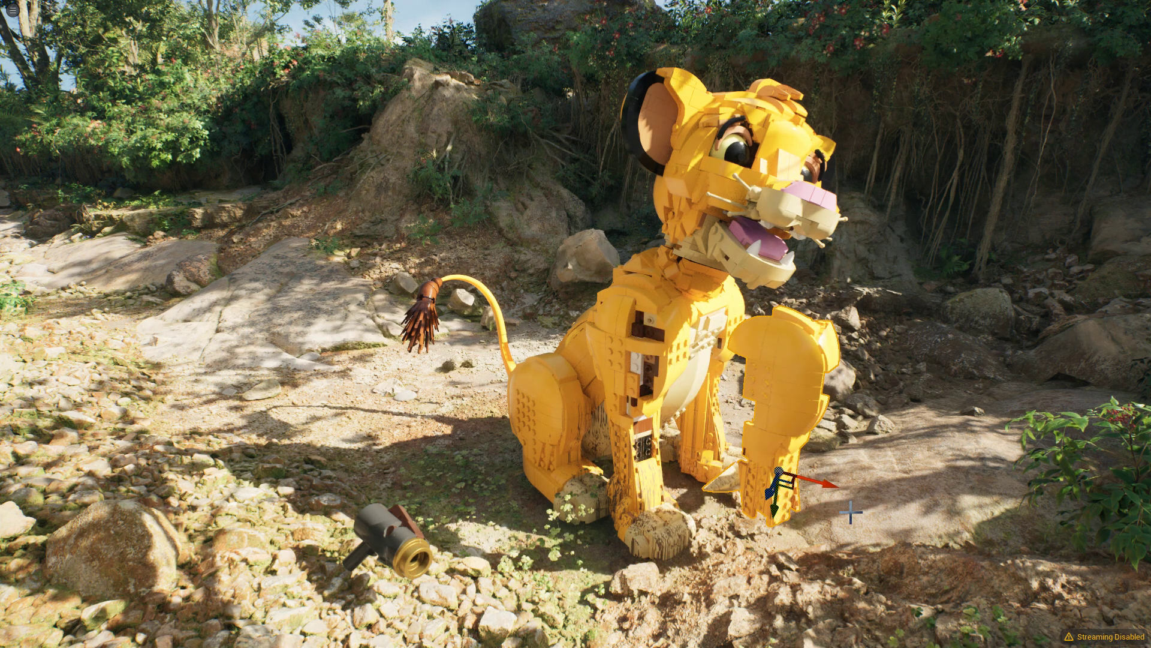
key(ctrl+z)
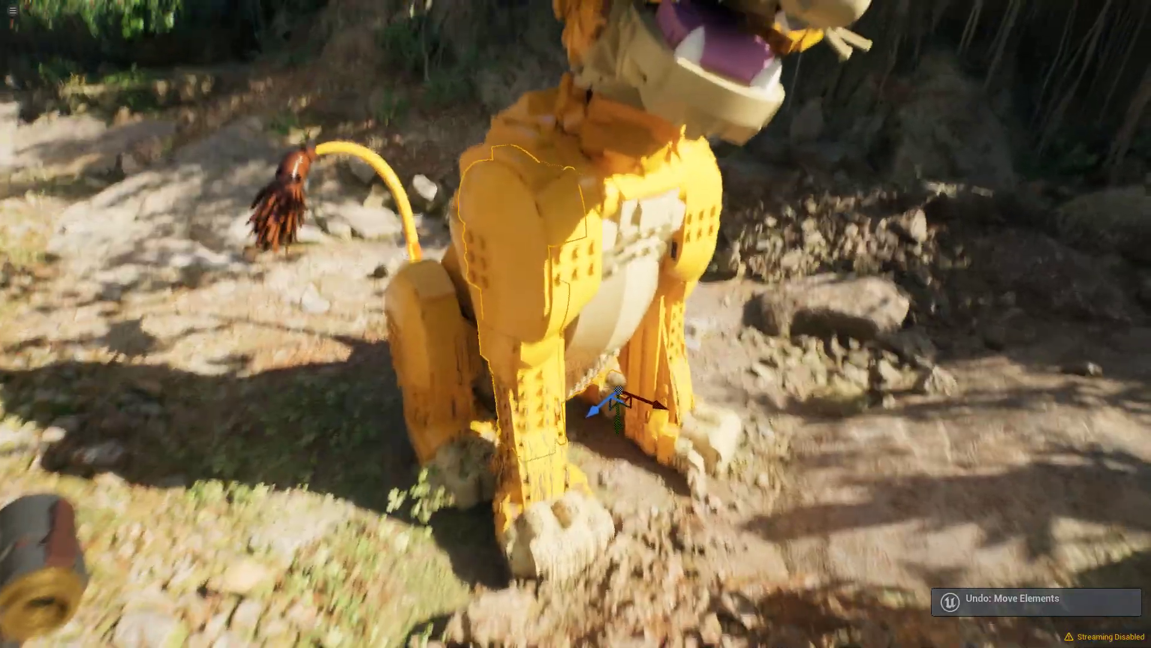
click(514, 363)
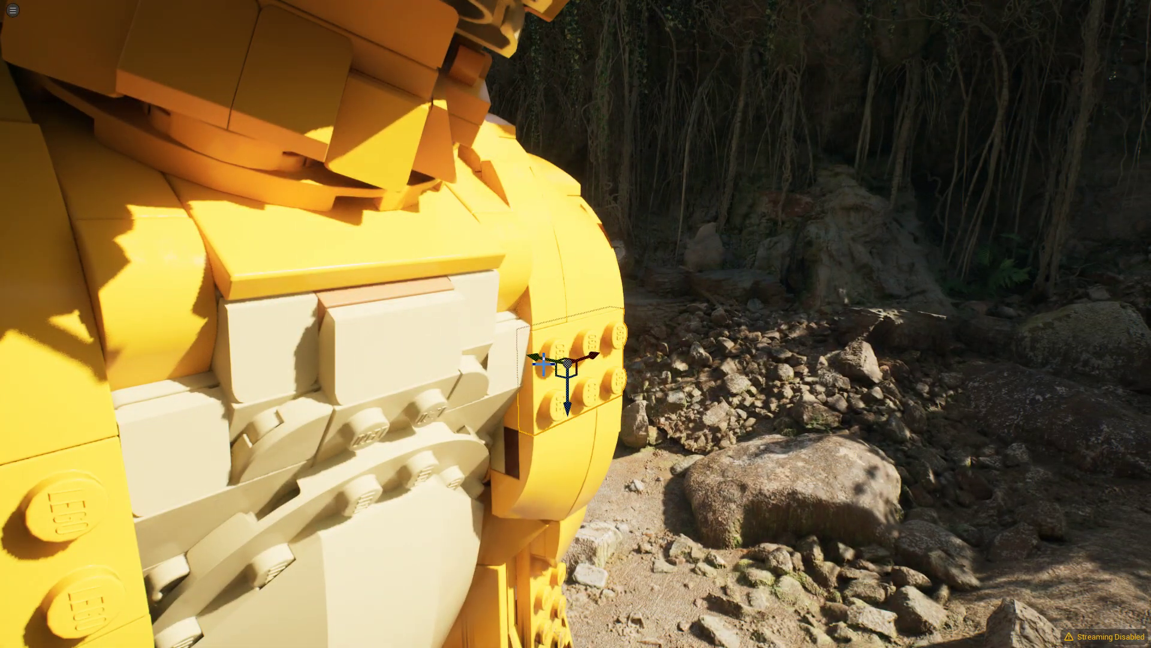
mouse_move(534, 369)
mouse_down()
mouse_move(559, 360)
mouse_move(546, 367)
mouse_move(588, 371)
mouse_up()
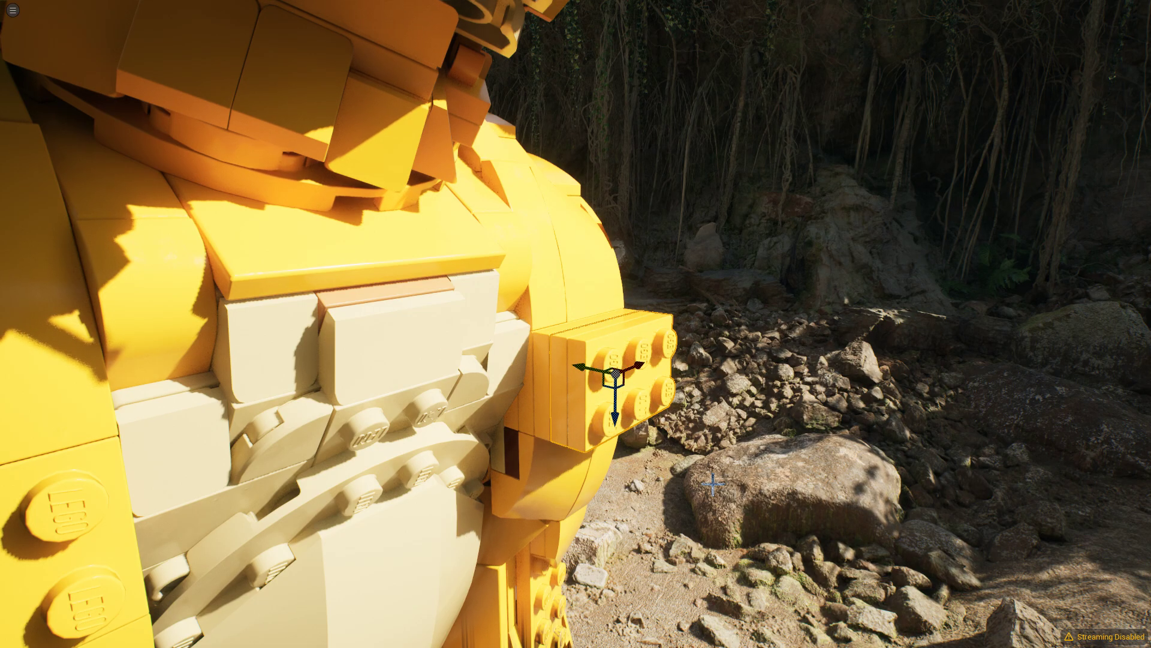
Apply red and then brown materials to the pulled-out shoulder plate's faces
middle_drag(696, 504, 695, 504)
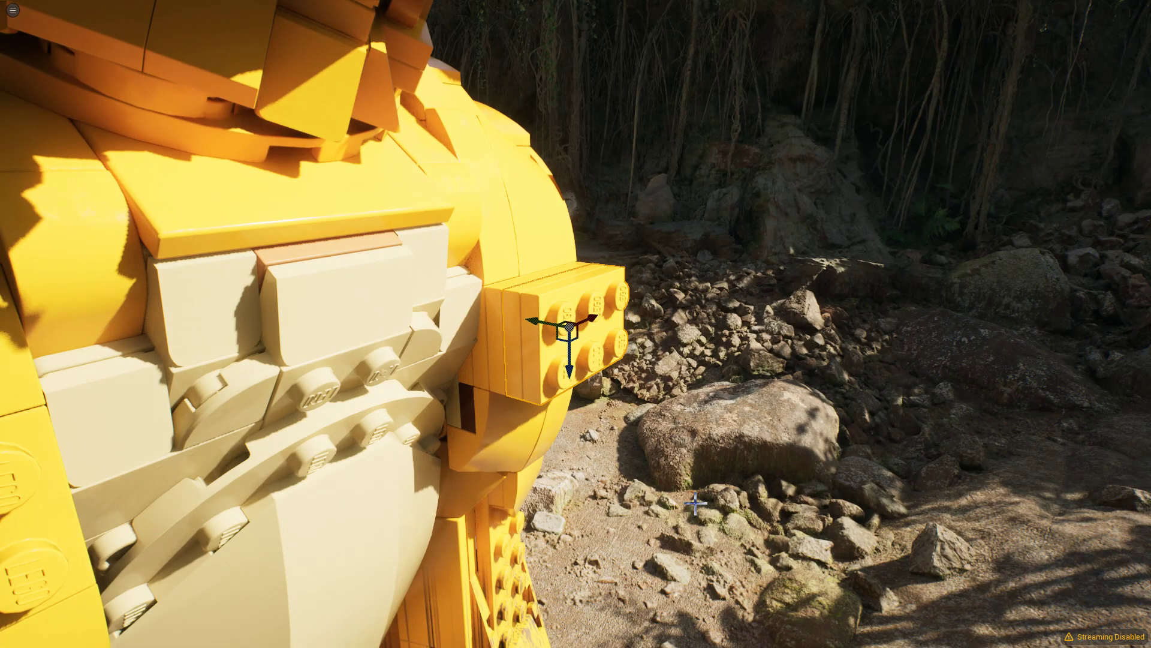
key(ctrl+space)
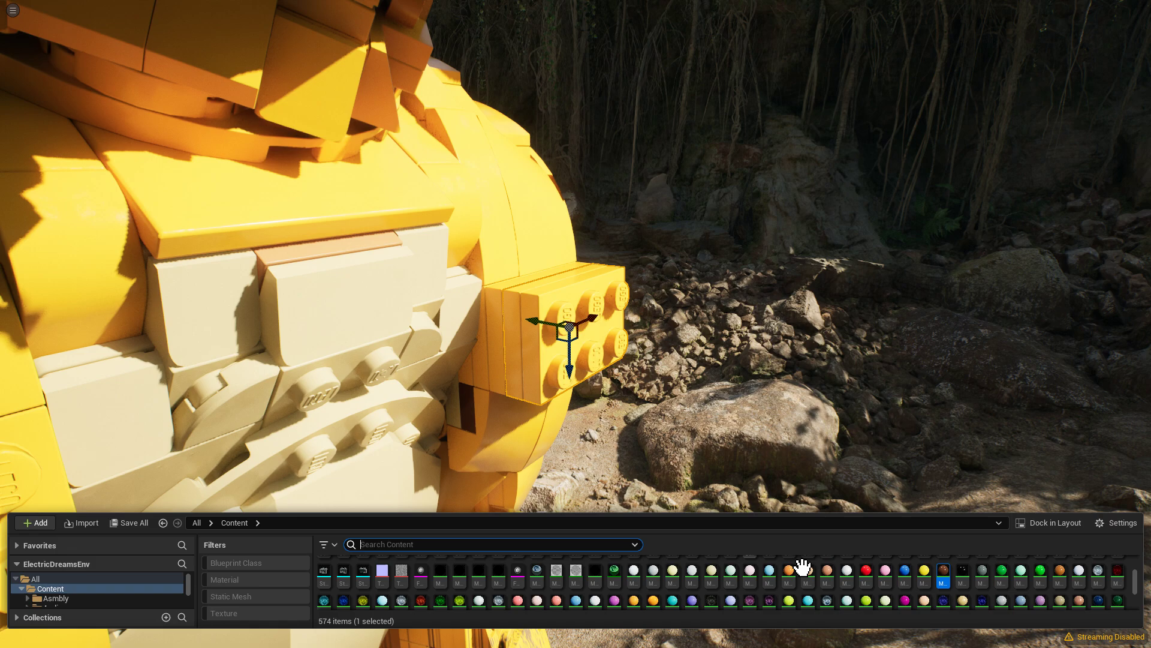
drag(868, 571, 596, 356)
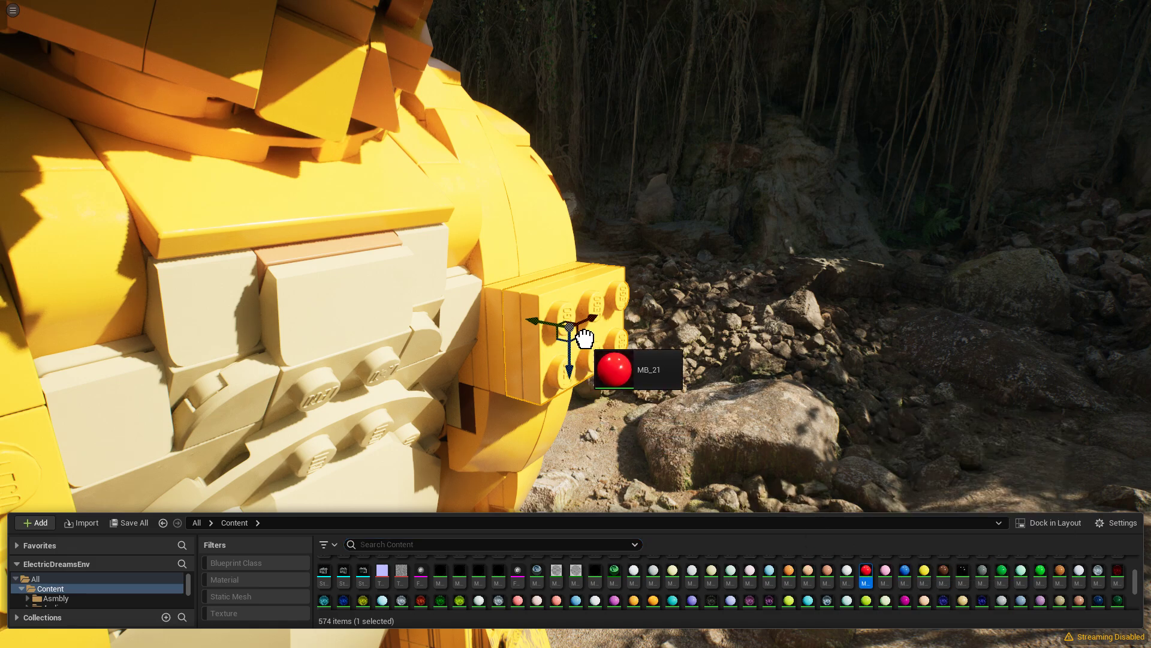
key(ctrl+space)
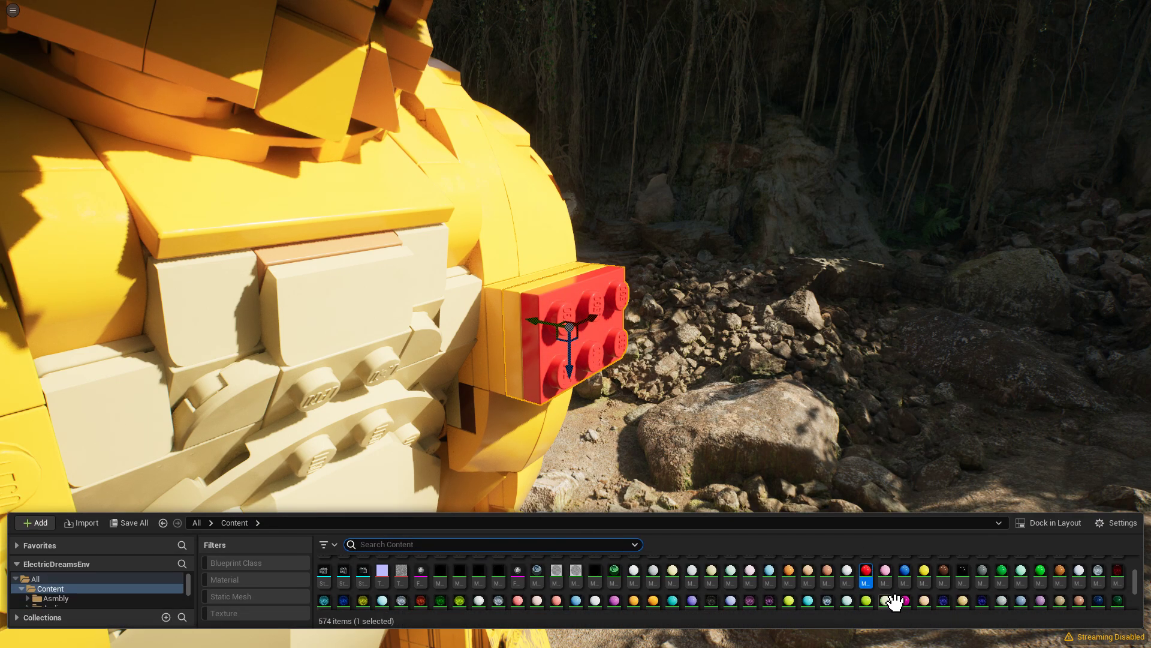
drag(940, 581, 514, 346)
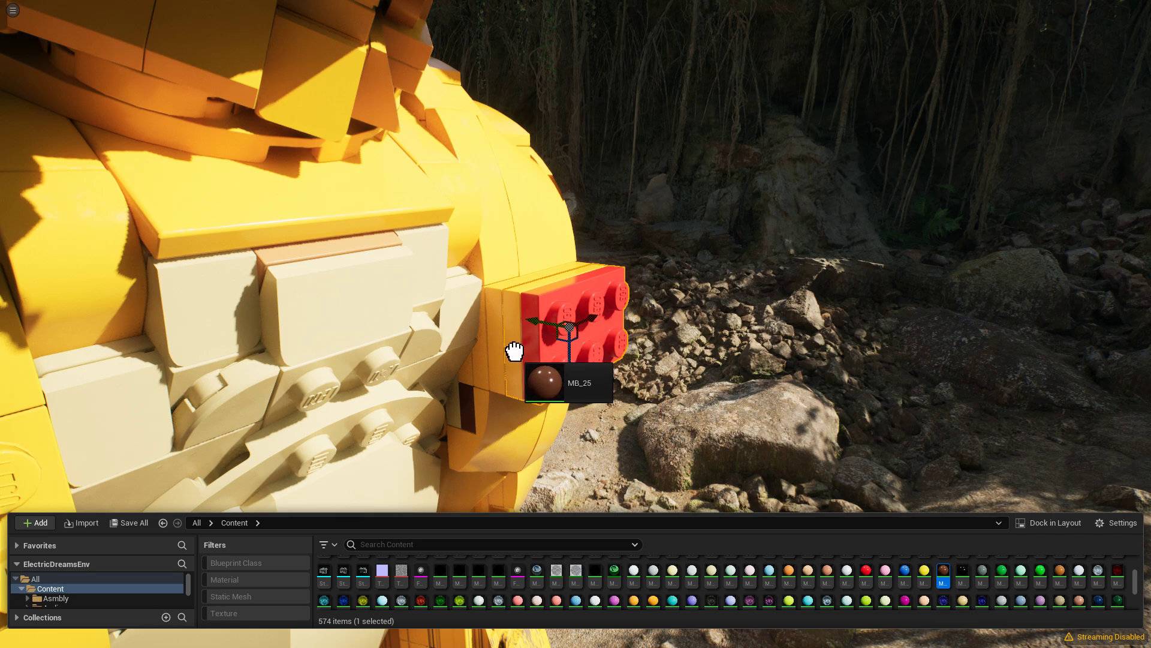
Apply MB_28, then blue MB_23, to the shoulder plate so it shows blue
key(ctrl+space)
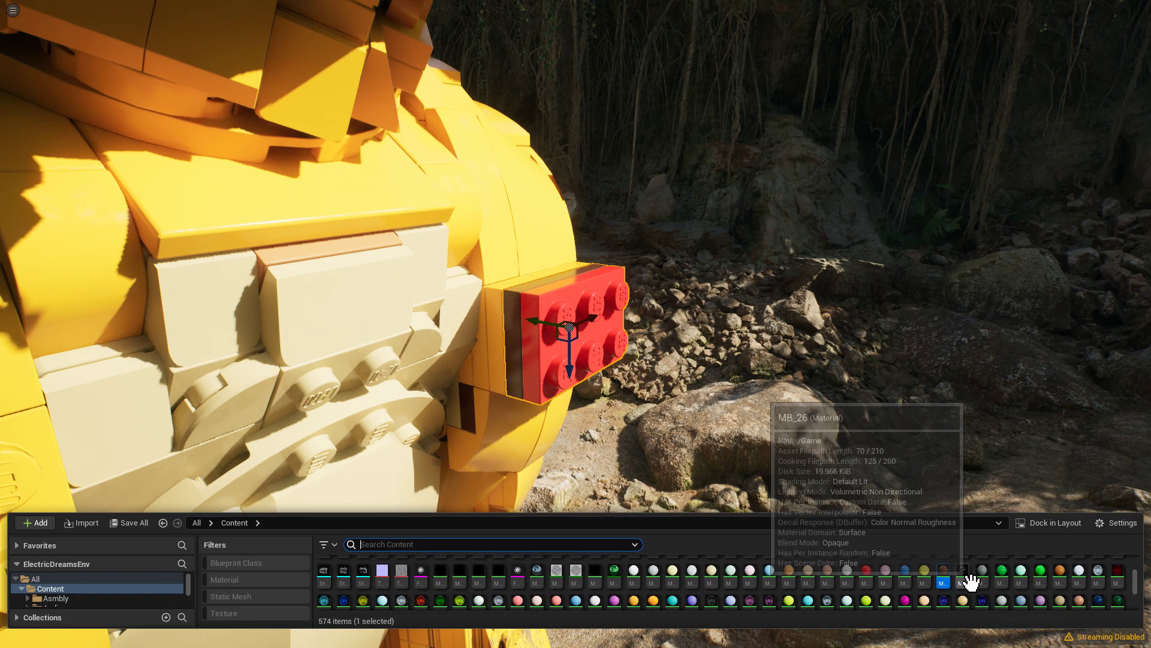
mouse_move(1001, 573)
mouse_down()
mouse_move(496, 354)
mouse_move(522, 357)
mouse_up()
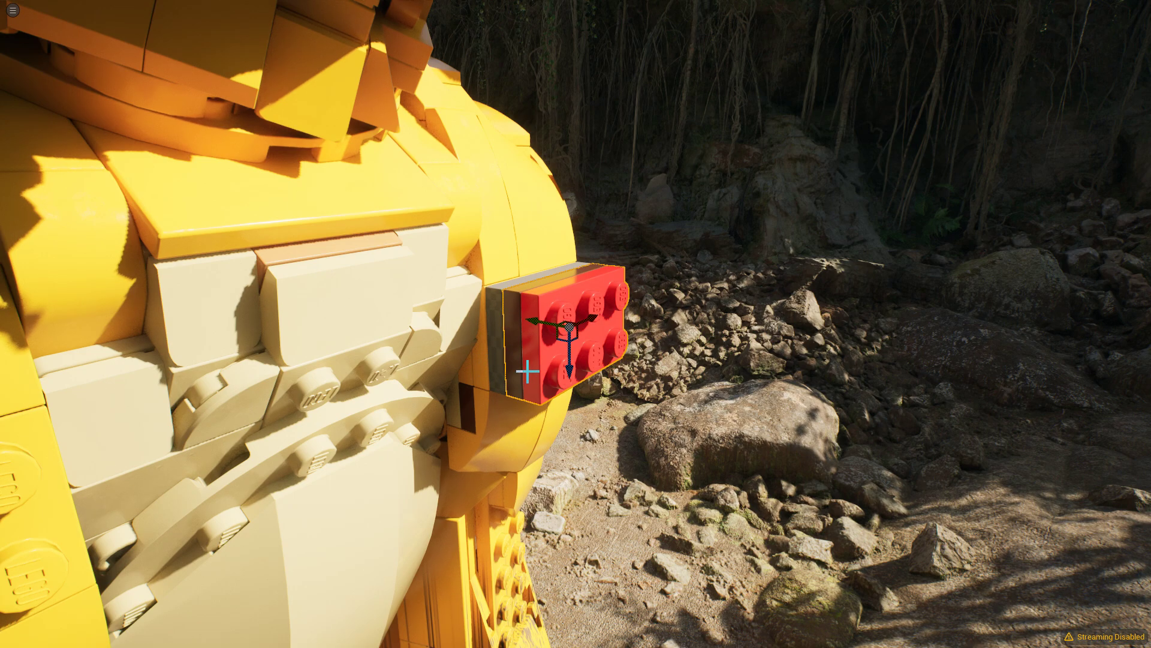
key(ctrl+space)
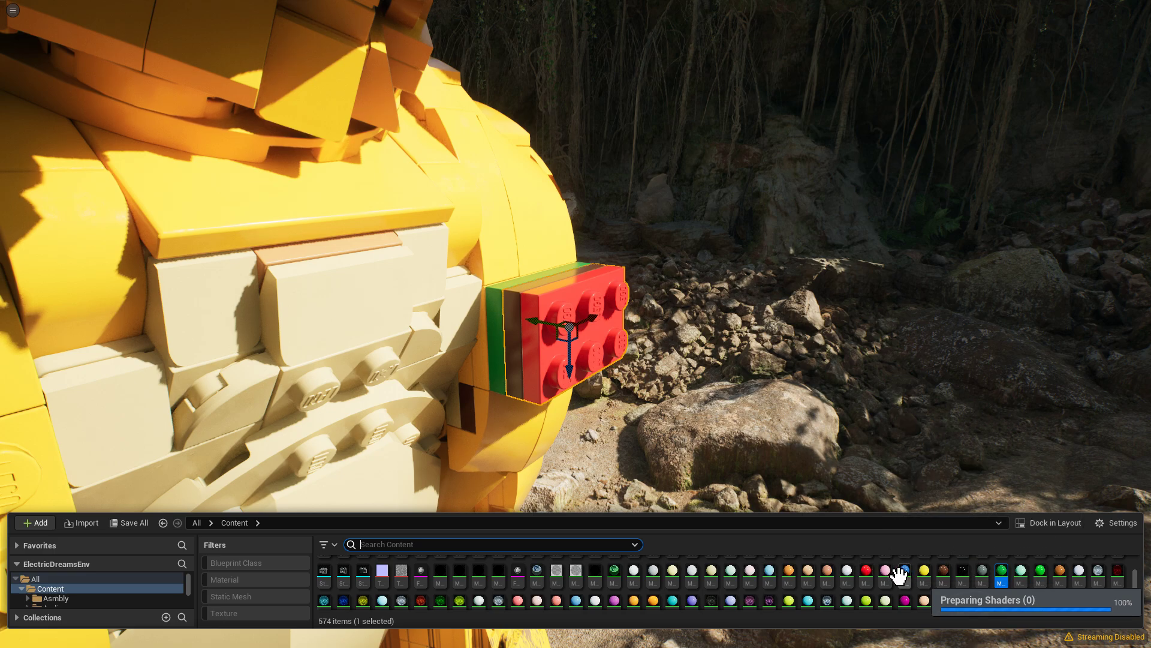
drag(904, 569, 527, 397)
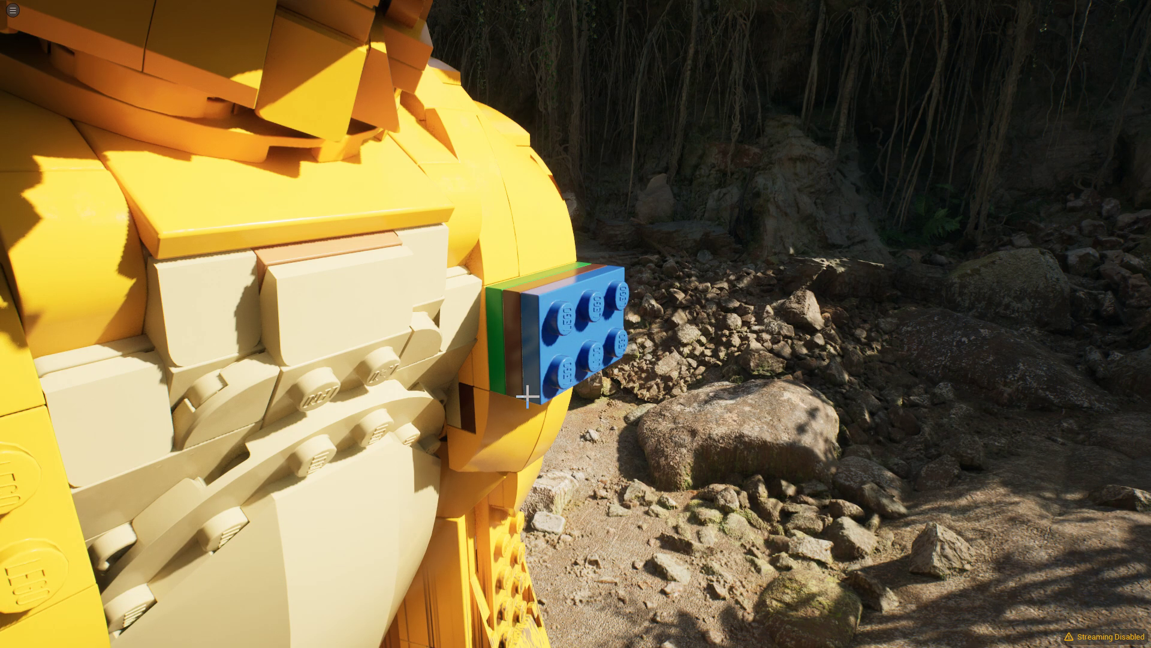
click(503, 367)
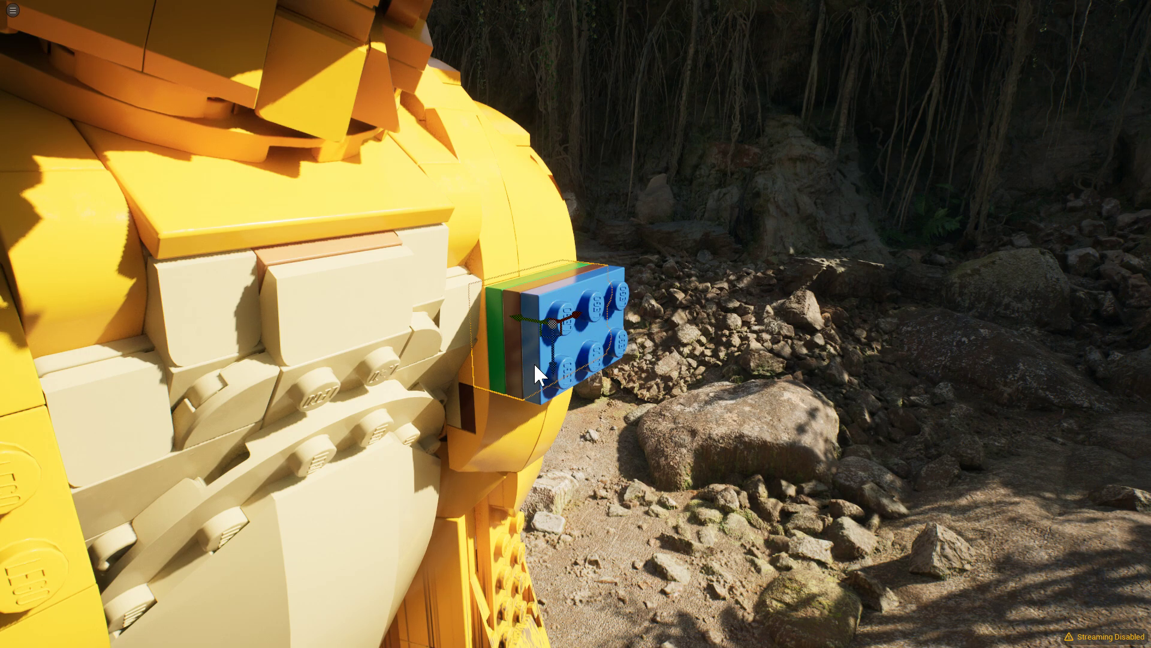
Alt-drag copies of the blue plate stack outward into a longer column, then view it end-on
click(543, 343)
mouse_move(541, 325)
alt+mouse_down()
mouse_move(733, 380)
mouse_move(330, 323)
mouse_move(484, 285)
alt+mouse_up()
key(Escape)
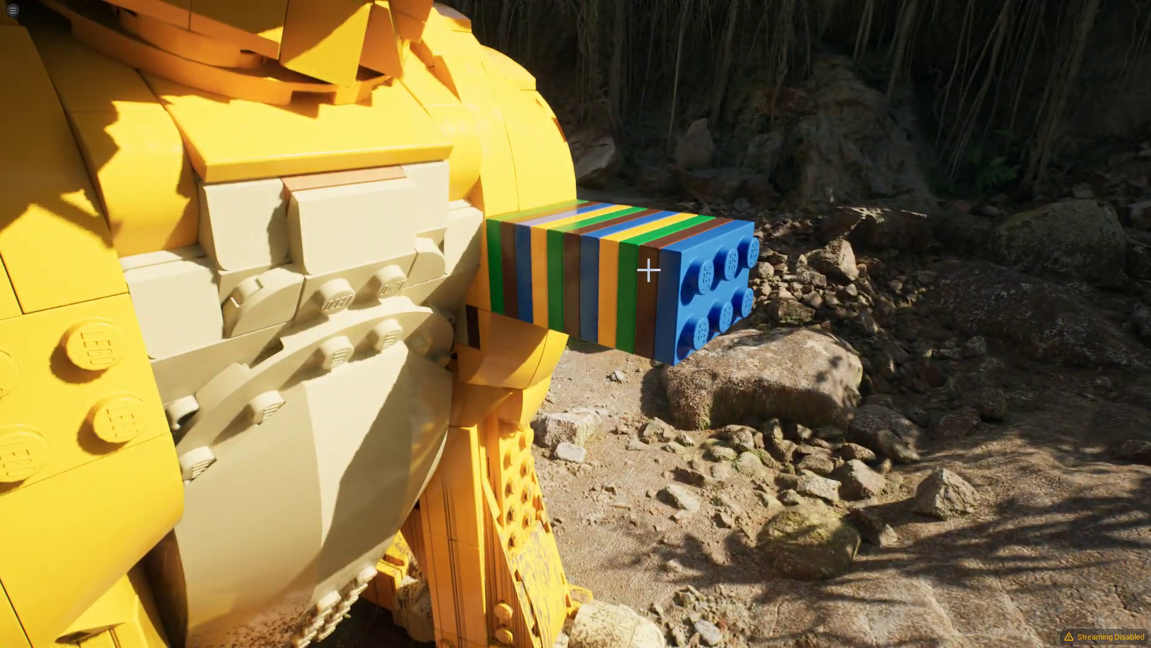
mouse_move(662, 272)
alt+mouse_down()
mouse_move(527, 282)
mouse_move(708, 291)
alt+mouse_up()
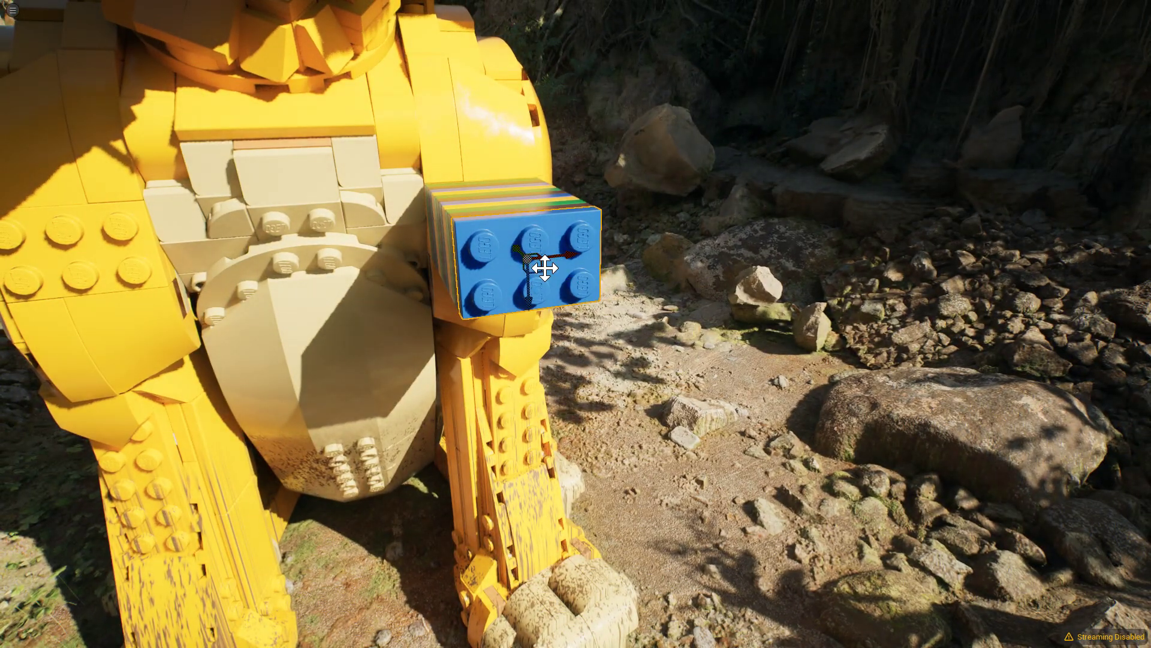
Move the end blue plate off the stack and duplicate another blue plate down-left
mouse_move(535, 270)
mouse_down()
mouse_move(627, 223)
mouse_move(458, 327)
mouse_up()
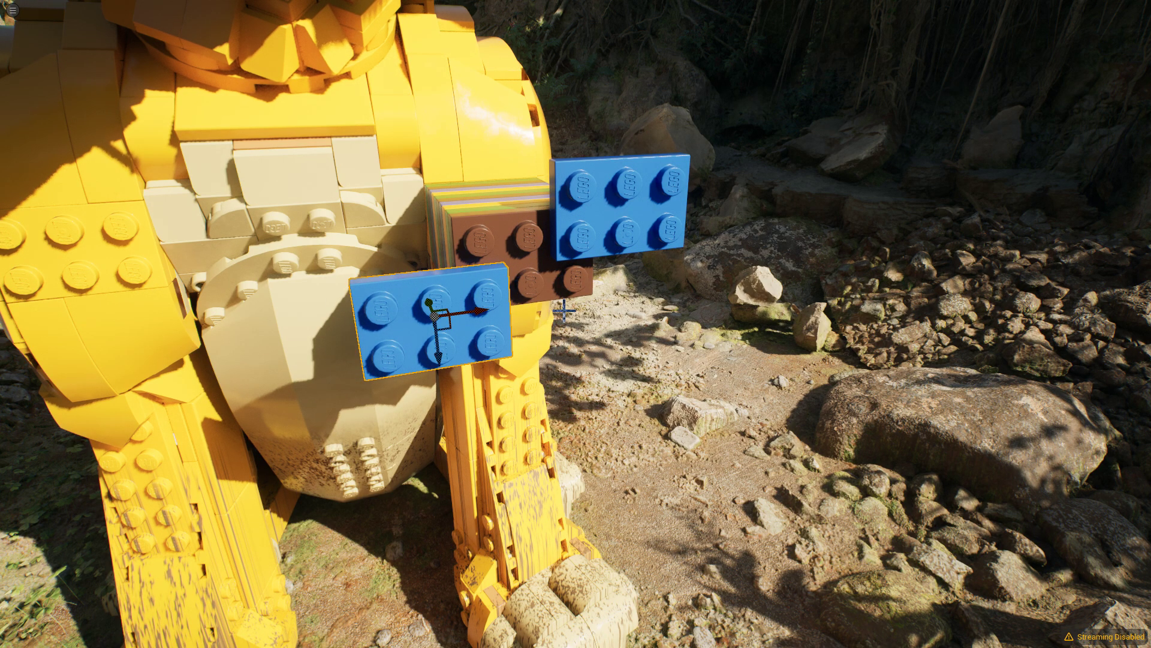
click(641, 225)
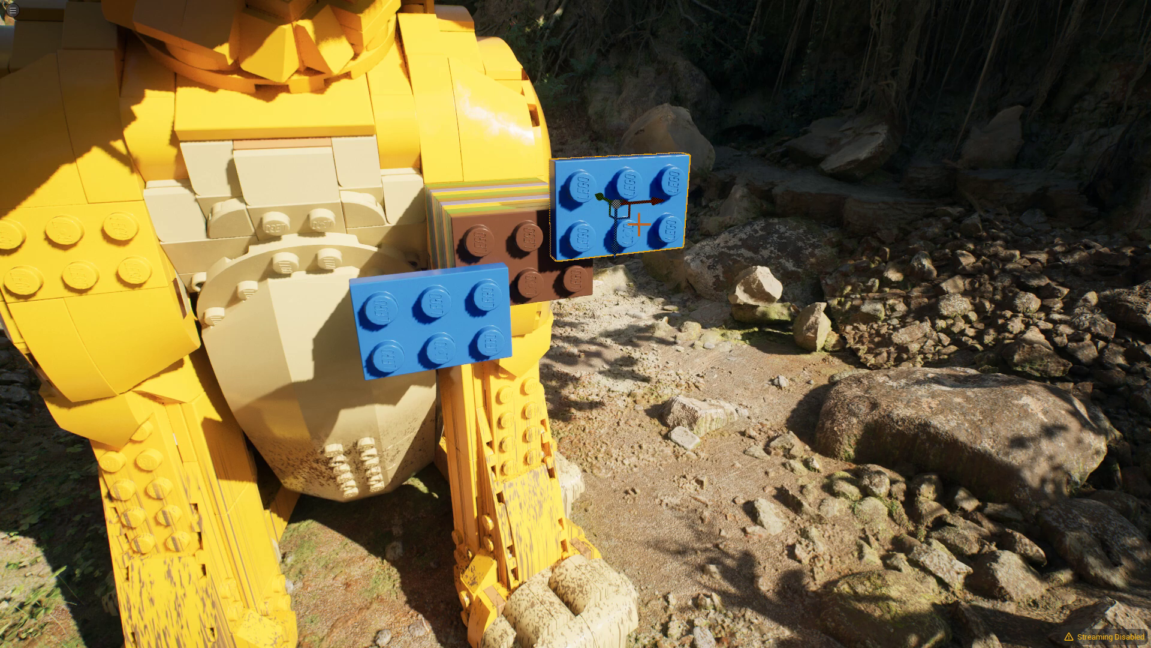
alt+drag(630, 221, 583, 239)
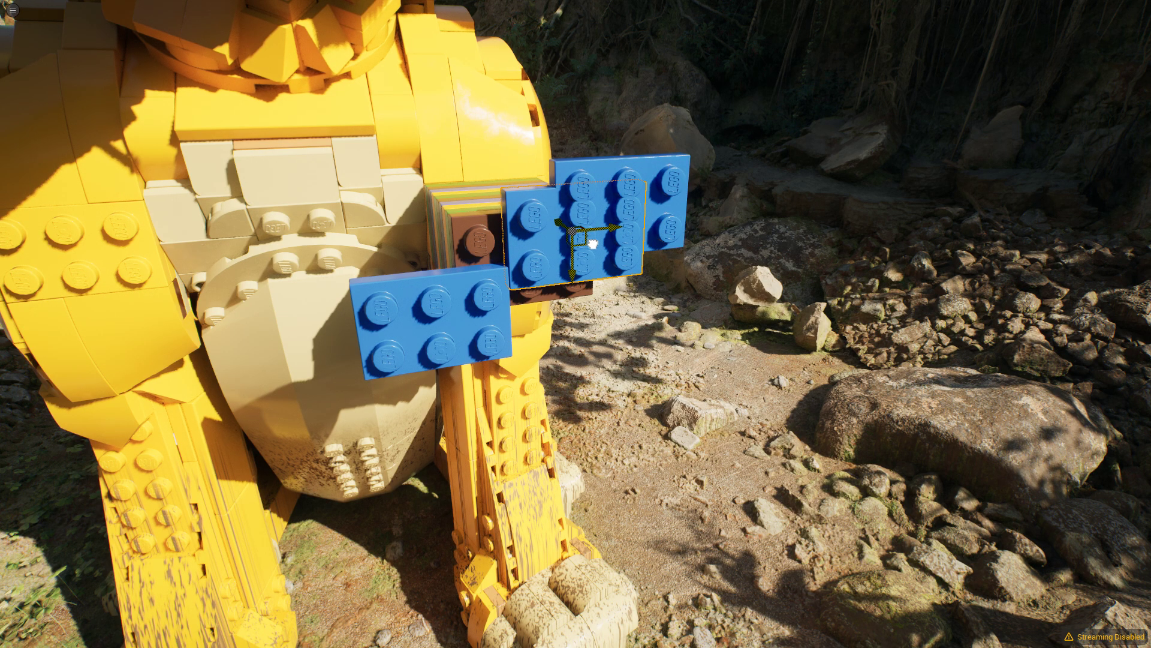
right_drag(592, 242, 614, 214)
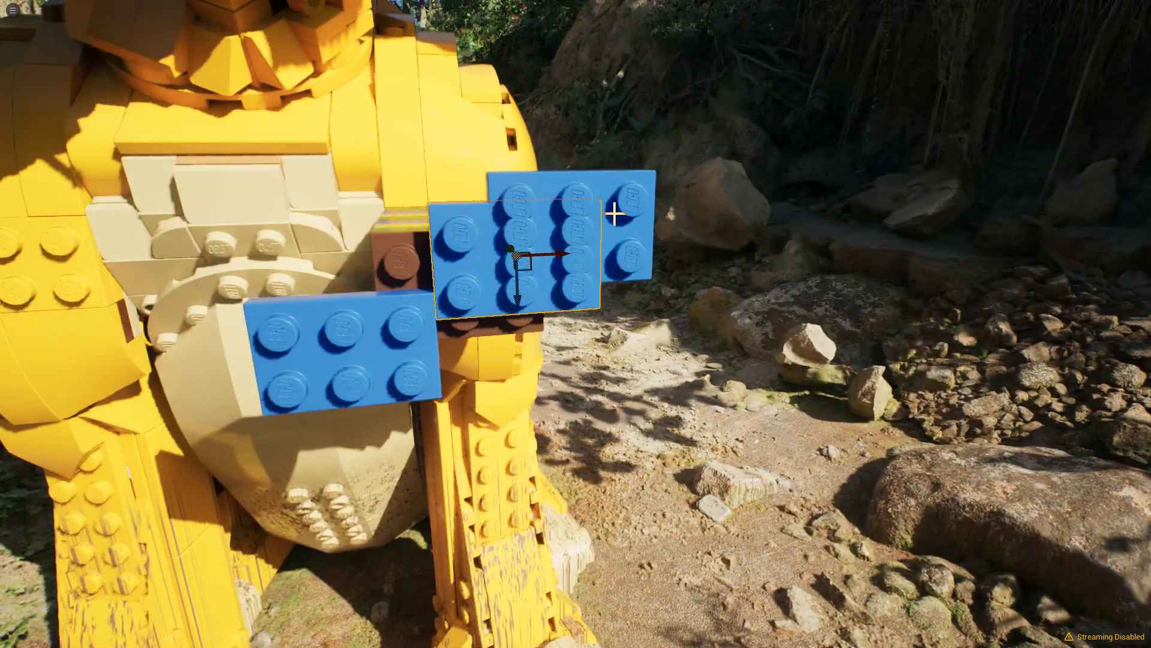
Line the upper-right blue plate up with the middle one and rotate it -30 degrees
click(608, 221)
drag(513, 250, 473, 259)
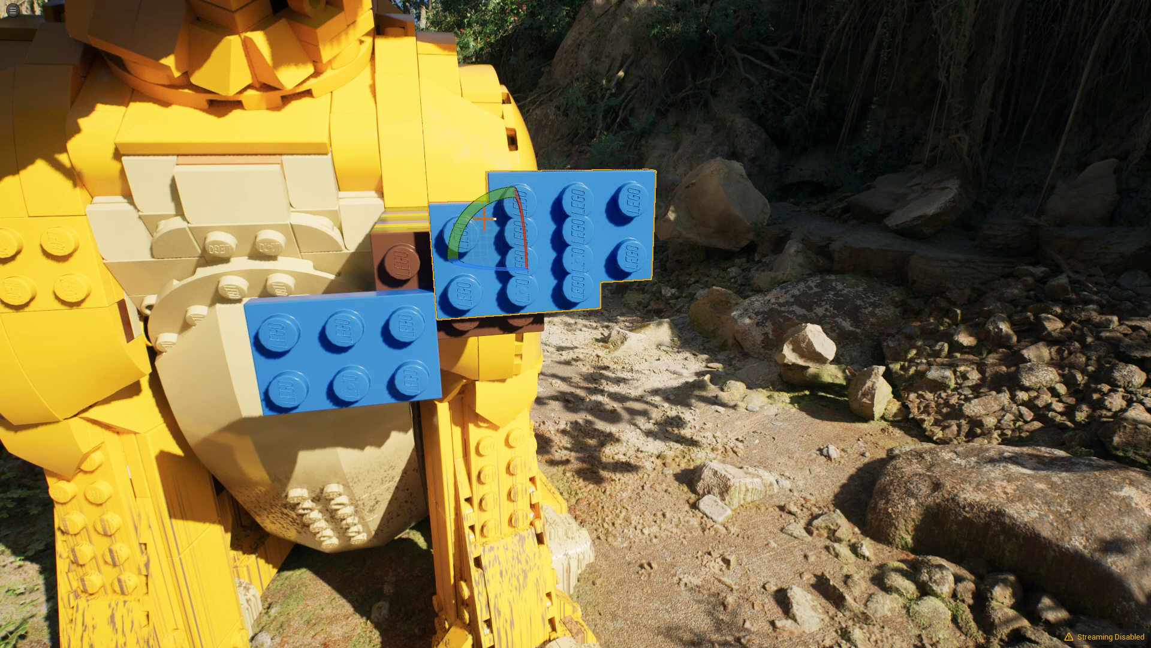
drag(484, 205, 484, 206)
drag(586, 253, 572, 221)
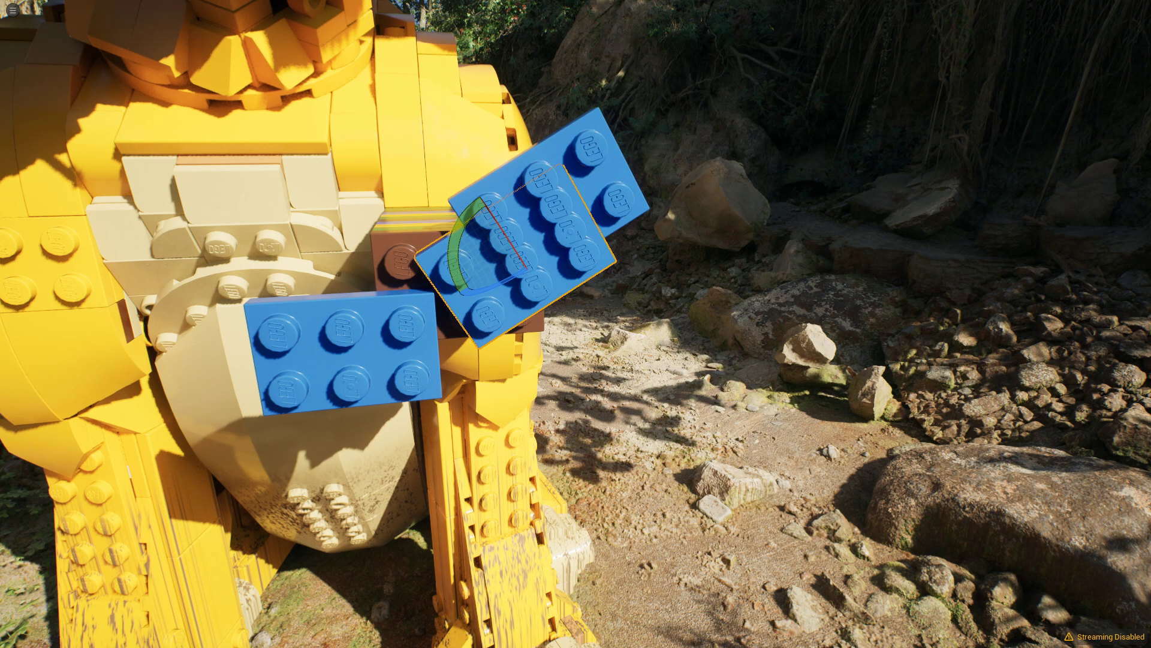
Select the curved and small tan chest bricks and move both down and right
key(alt+p)
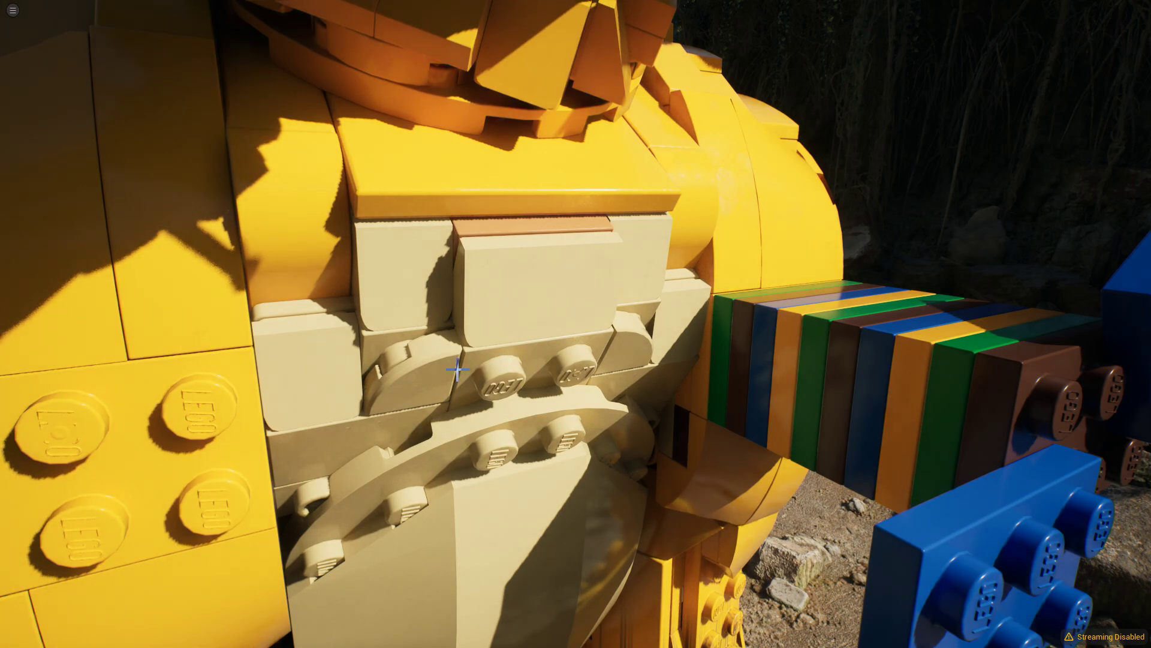
click(457, 370)
ctrl+click(627, 358)
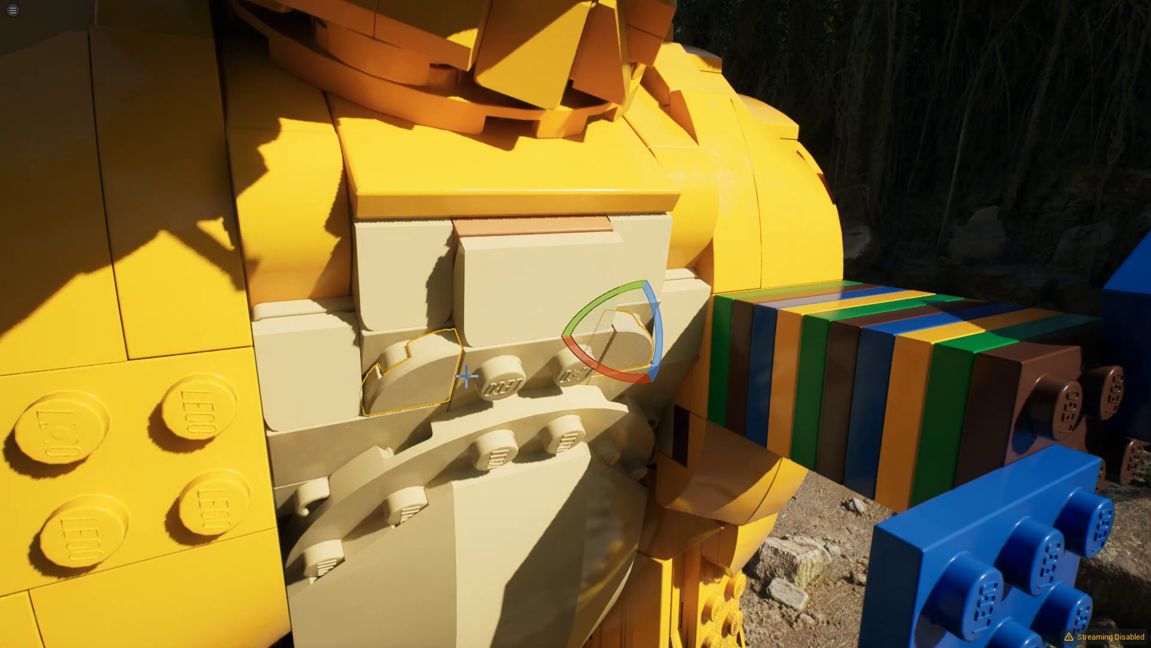
key(w)
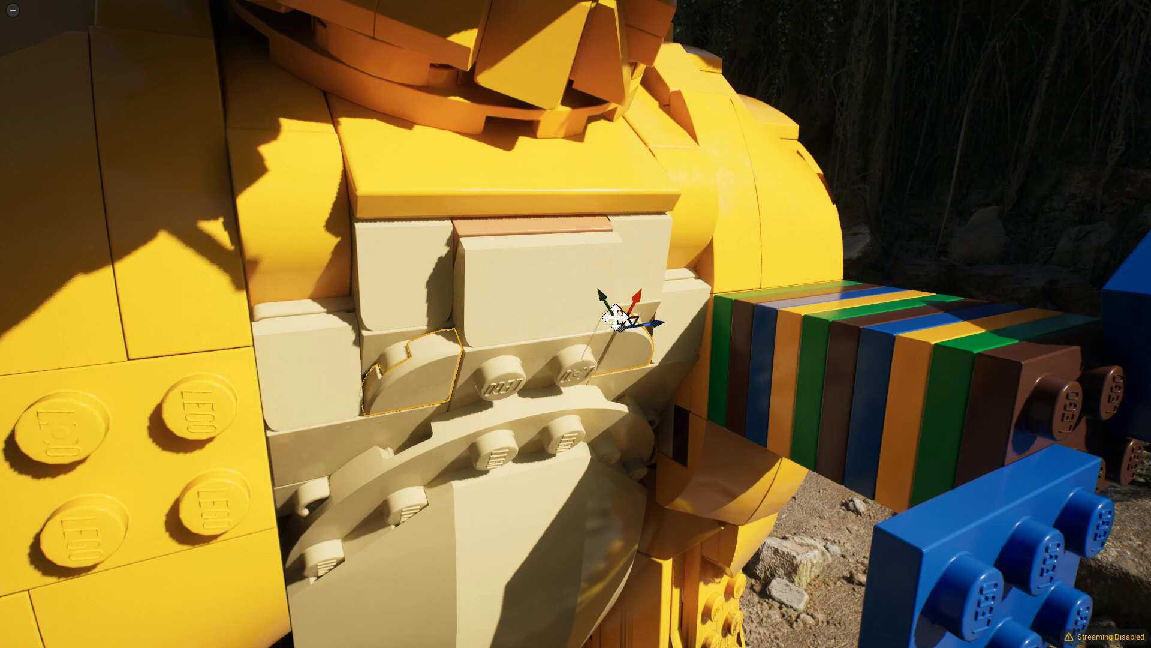
drag(606, 301, 612, 311)
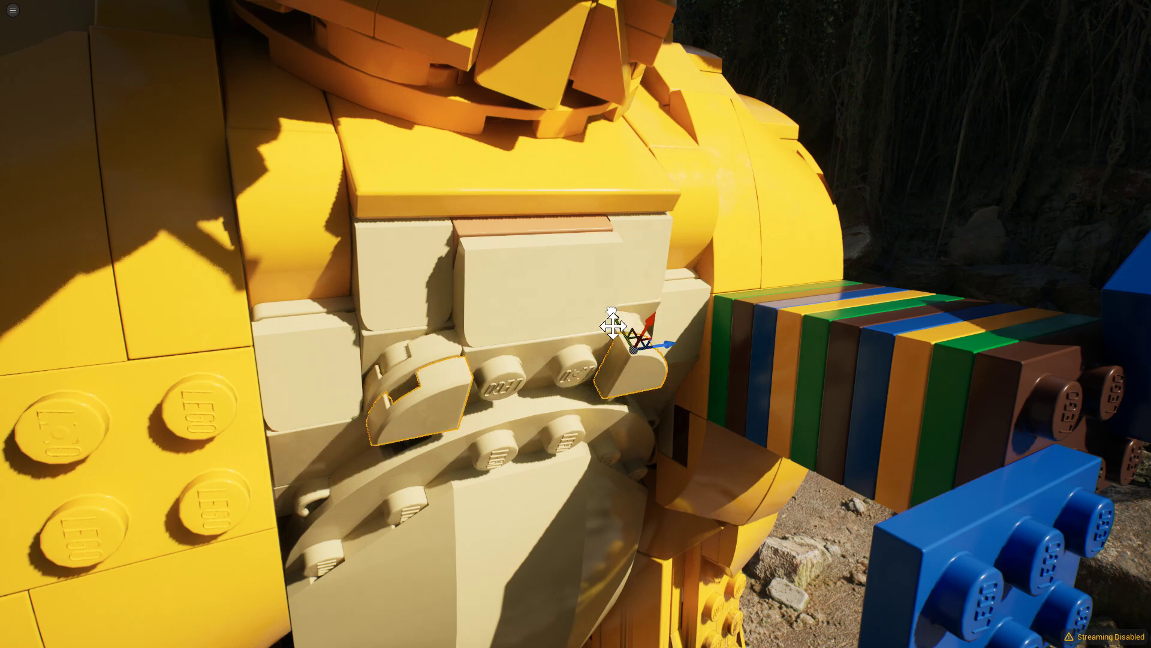
right_drag(612, 326, 648, 324)
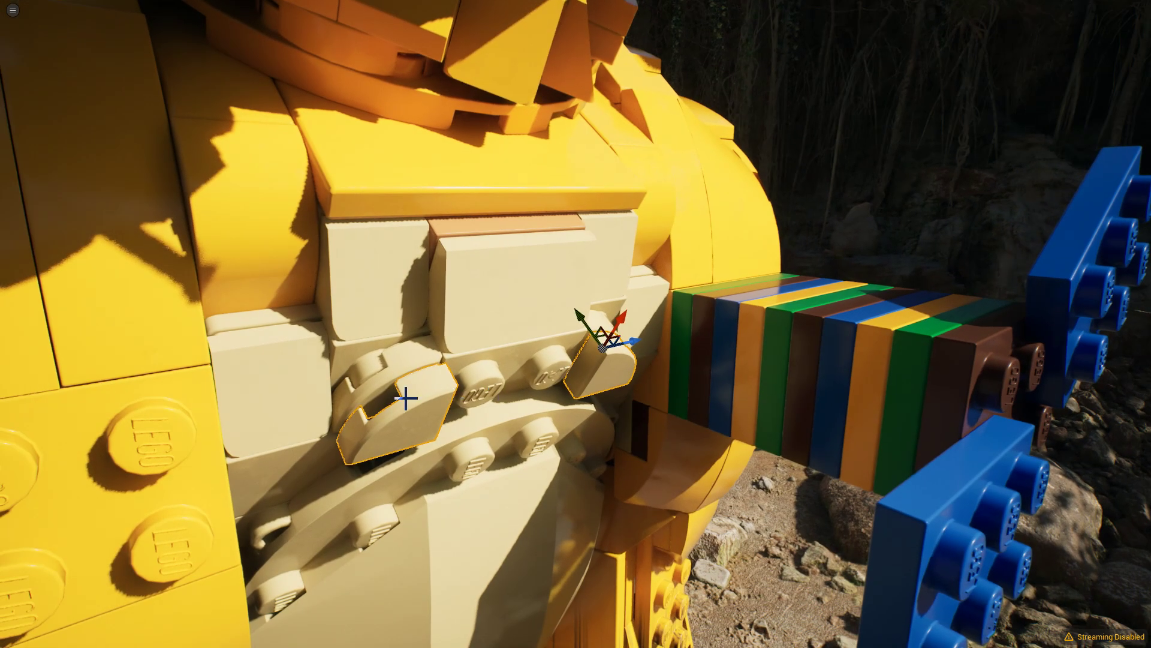
Shift the left tan brick right and set the small tan brick onto the round brick
click(408, 398)
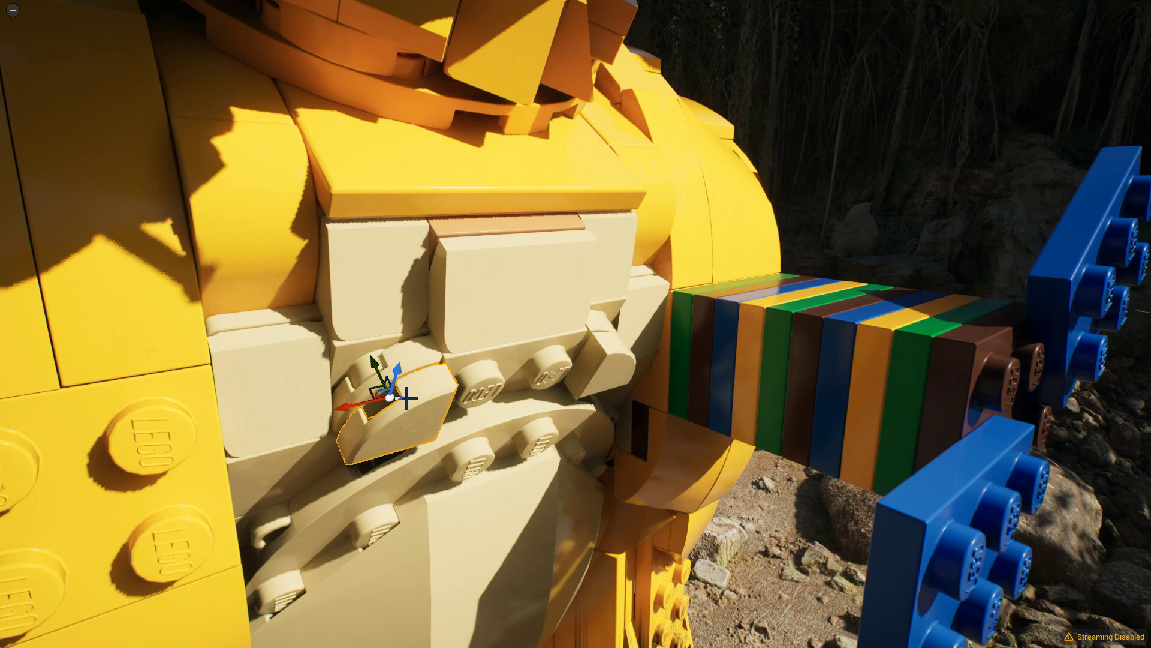
drag(342, 405, 445, 394)
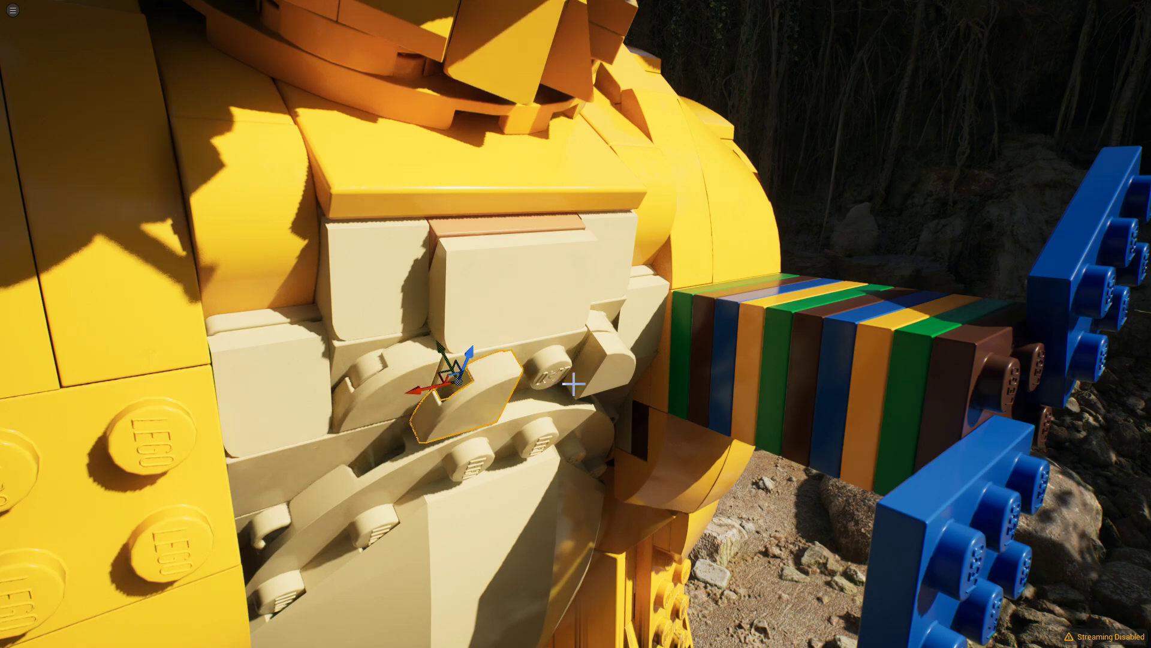
key(ctrl+z)
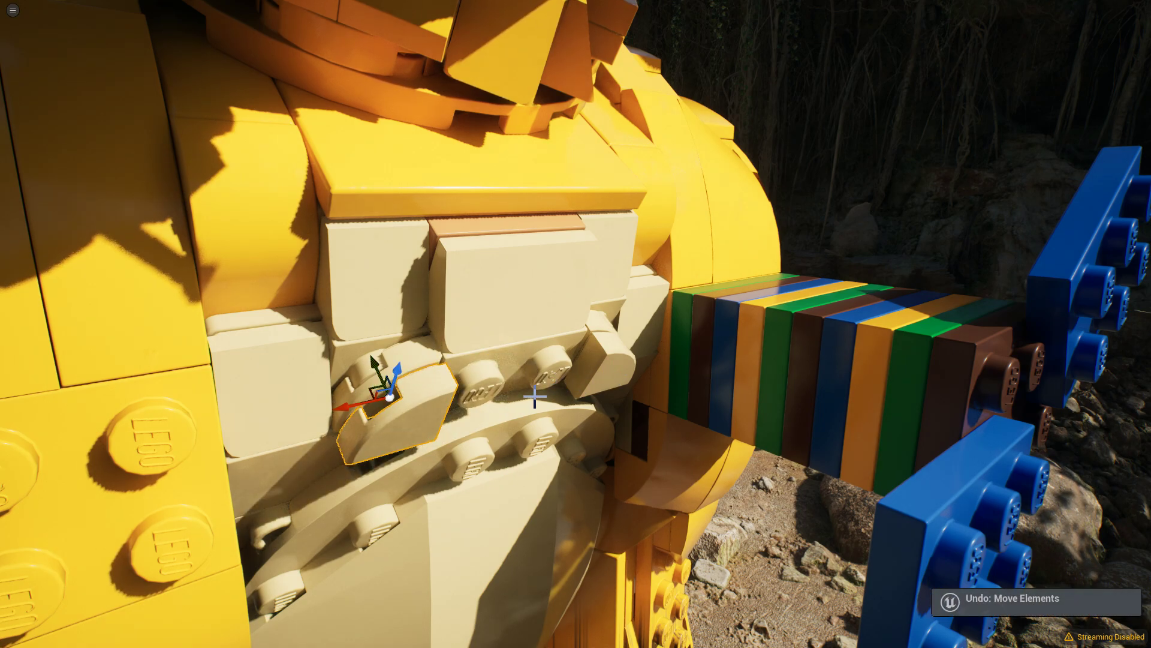
drag(354, 405, 429, 394)
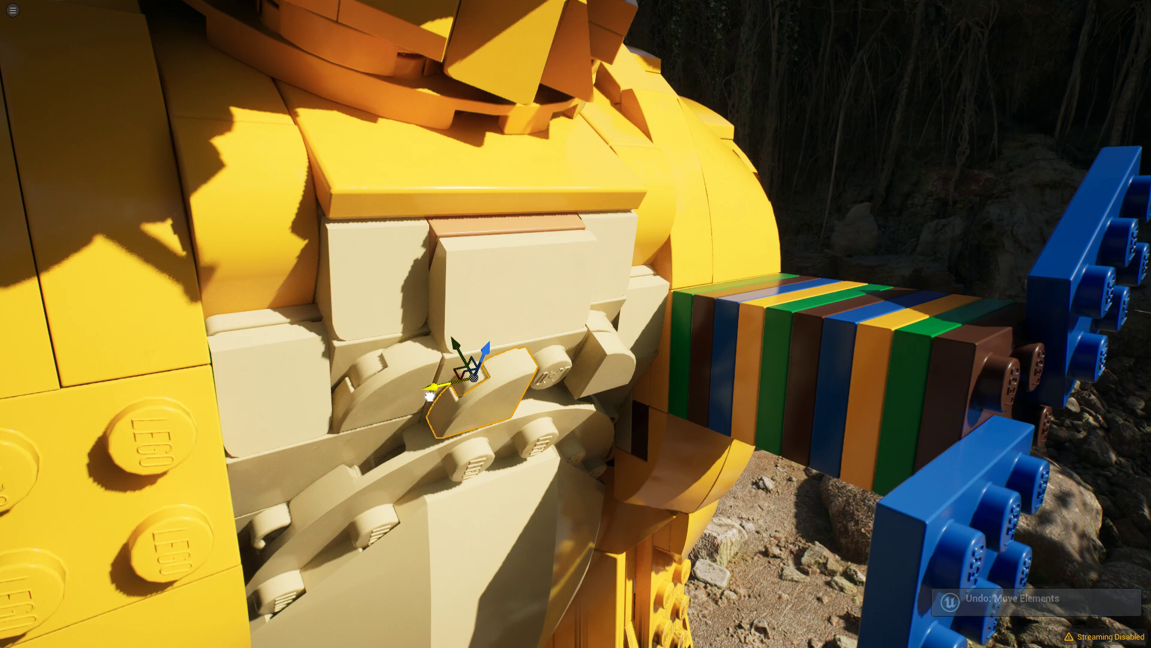
click(596, 383)
drag(638, 343, 583, 360)
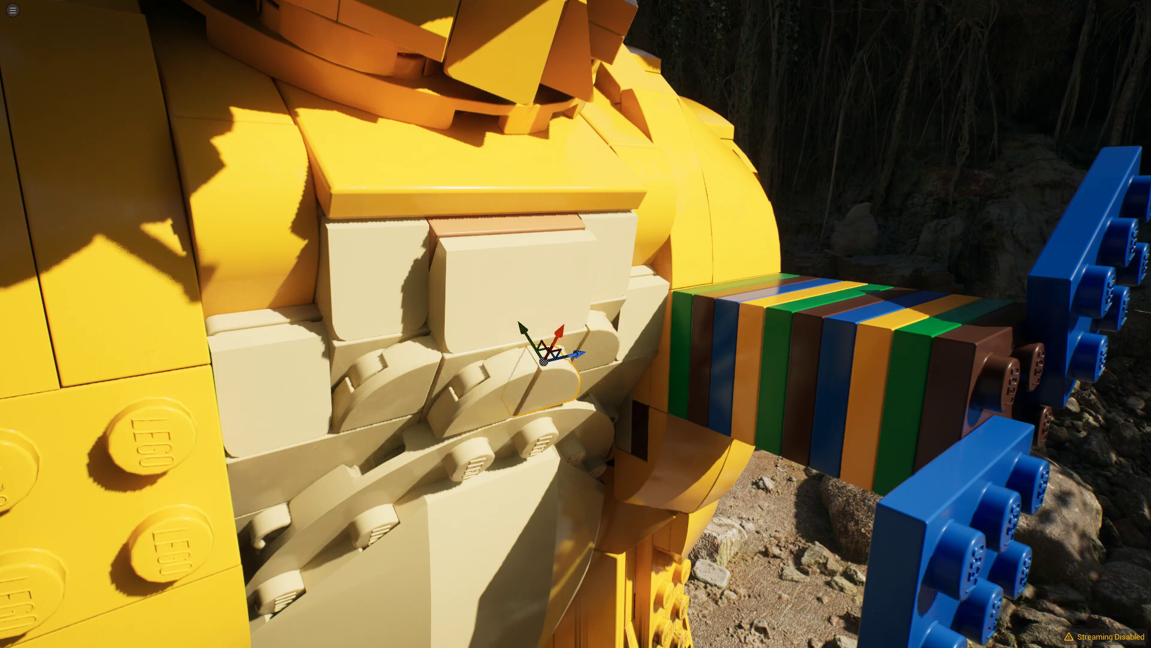
drag(631, 408, 659, 479)
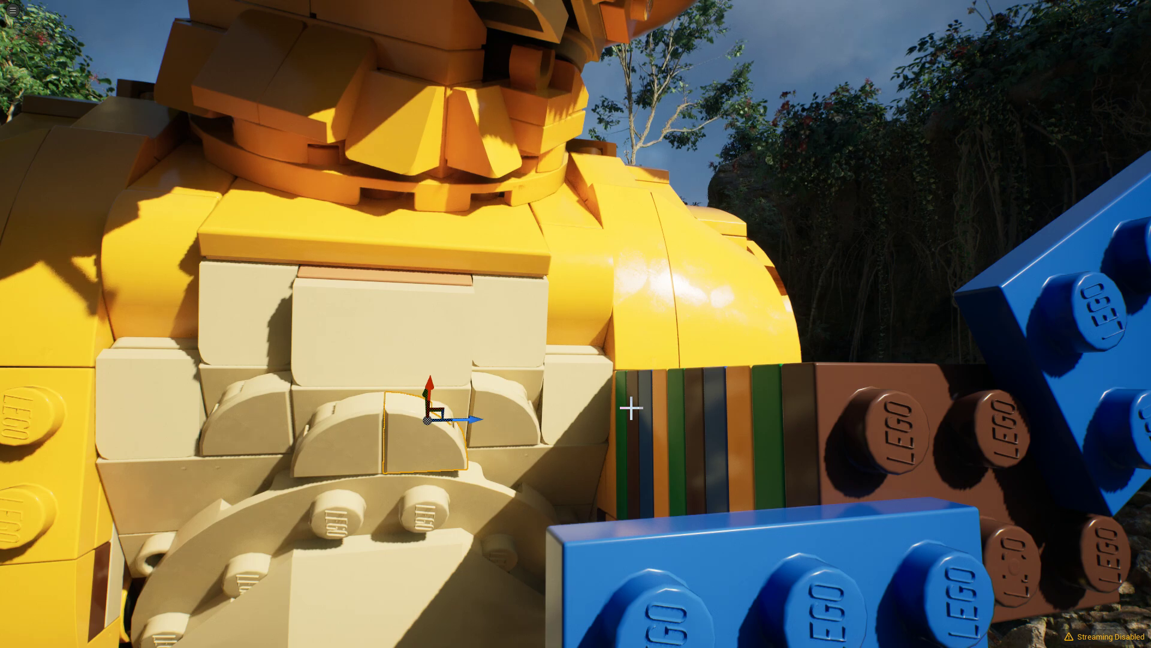
Rotate one tan chest brick by 60 degrees and also rotate the rounded tan brick
key(e)
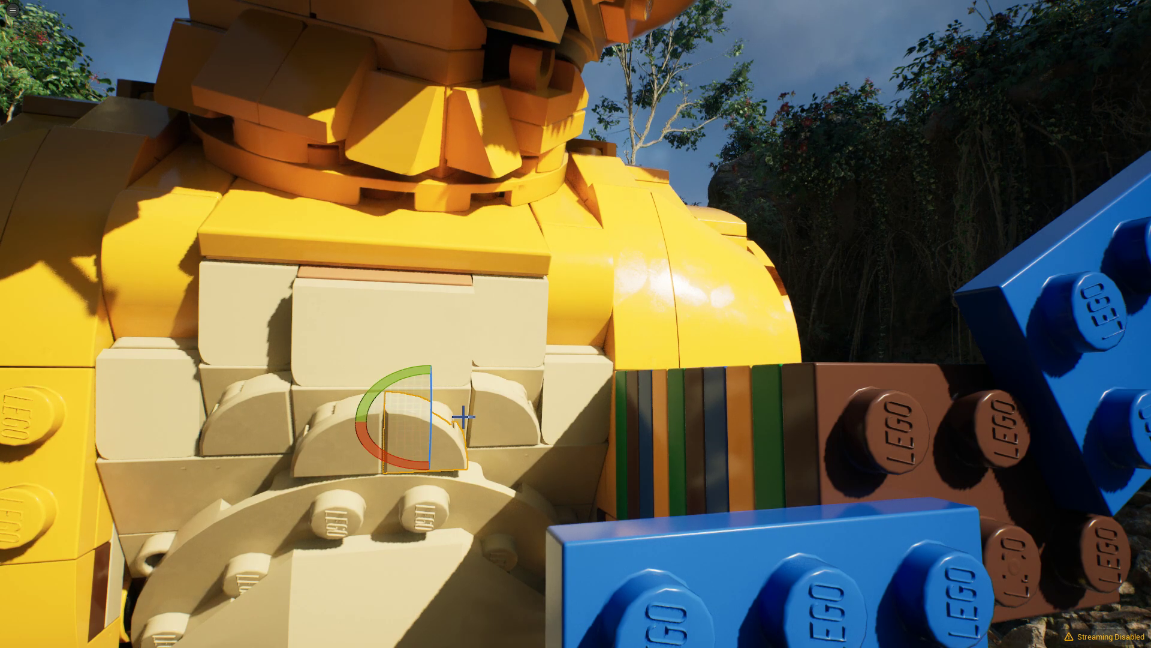
mouse_move(431, 367)
mouse_down()
mouse_move(484, 389)
mouse_move(414, 372)
mouse_move(492, 420)
mouse_move(159, 391)
mouse_up()
click(334, 462)
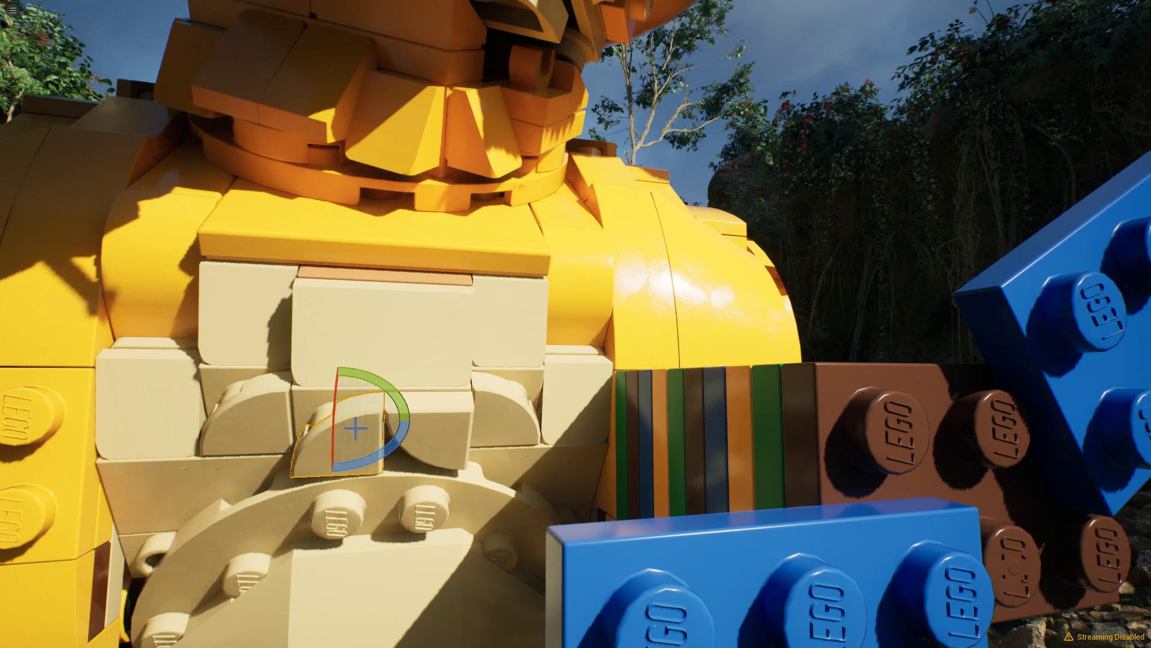
mouse_move(390, 395)
mouse_down()
mouse_move(383, 414)
mouse_move(585, 379)
mouse_move(420, 335)
mouse_move(530, 279)
mouse_up()
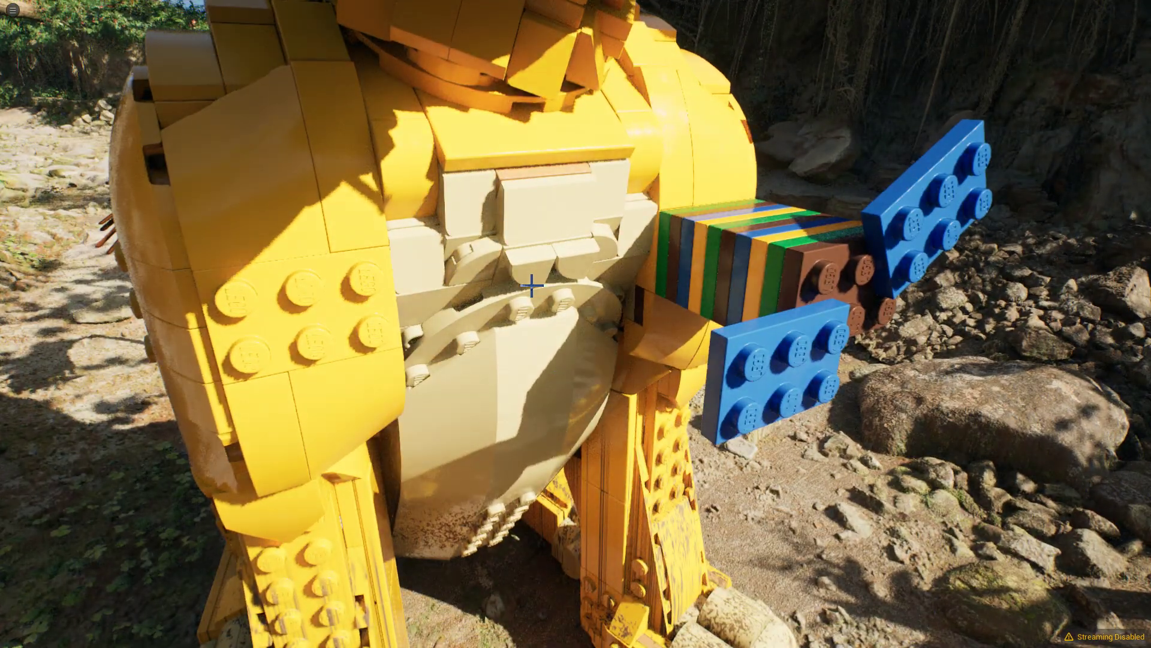
Replace the first tan chest piece with the 1x1brick asset via Replace Selected Actors
click(530, 279)
alt+right_drag(530, 280, 533, 378)
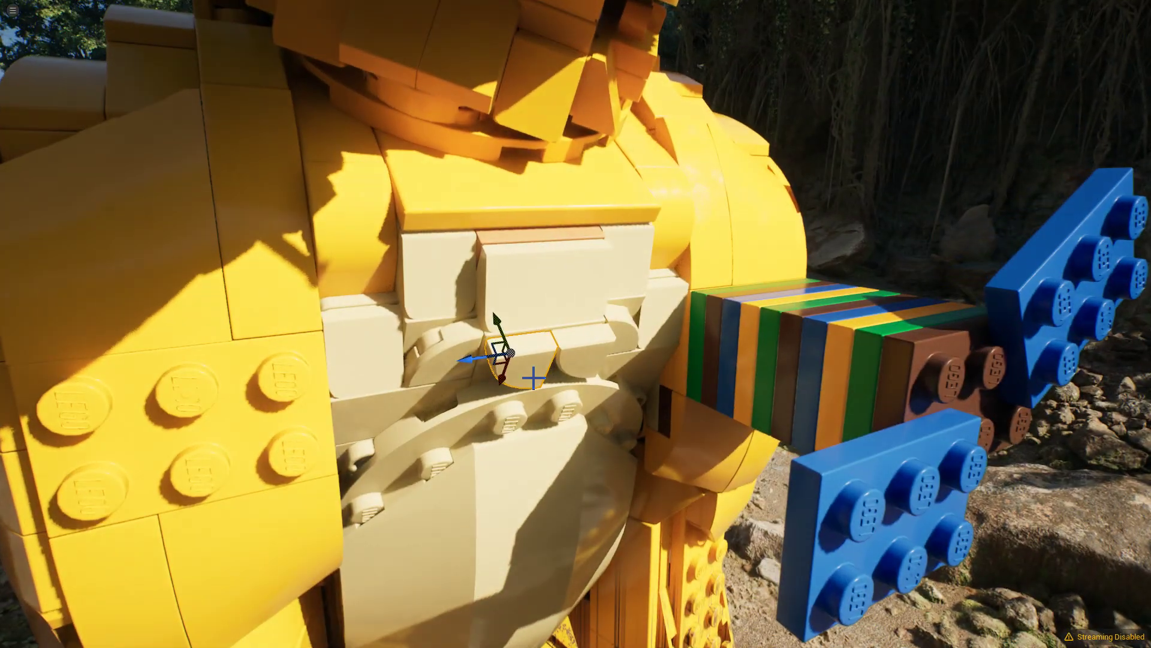
key(ctrl+space)
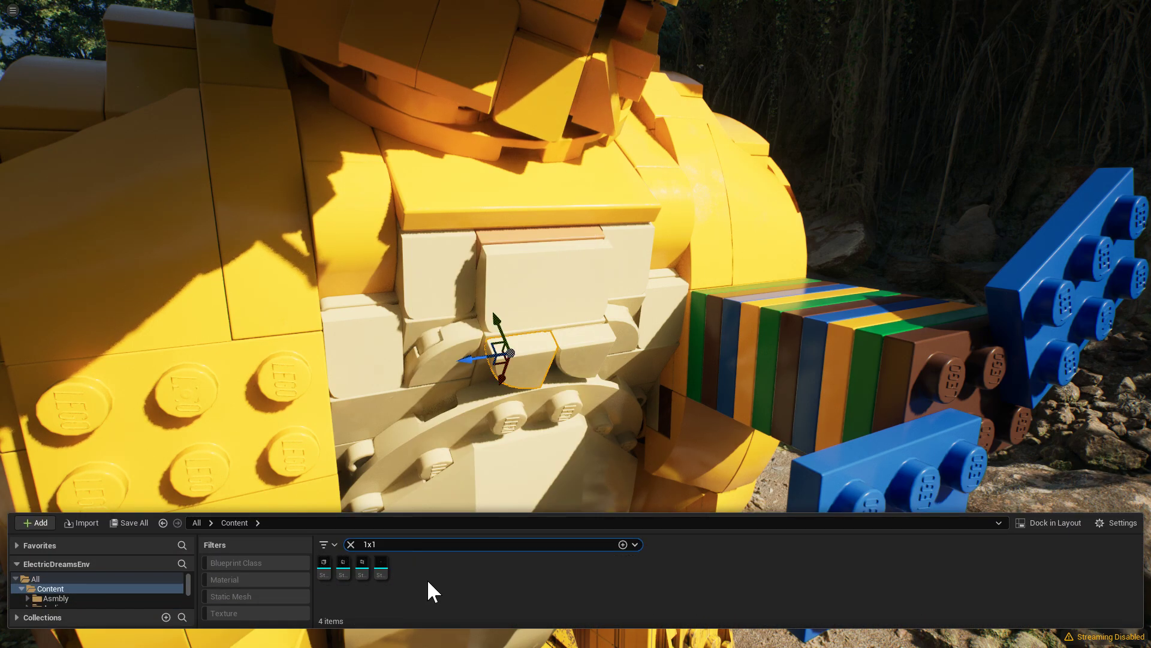
ctrl+scroll(430, 579, up, 3)
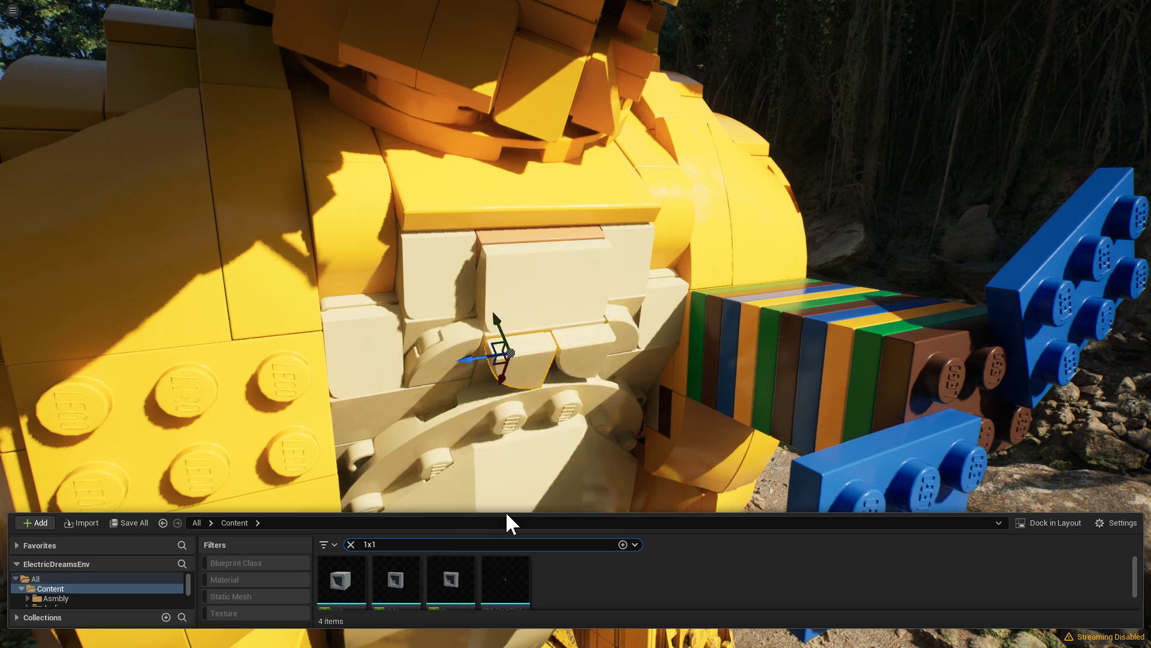
drag(505, 510, 509, 482)
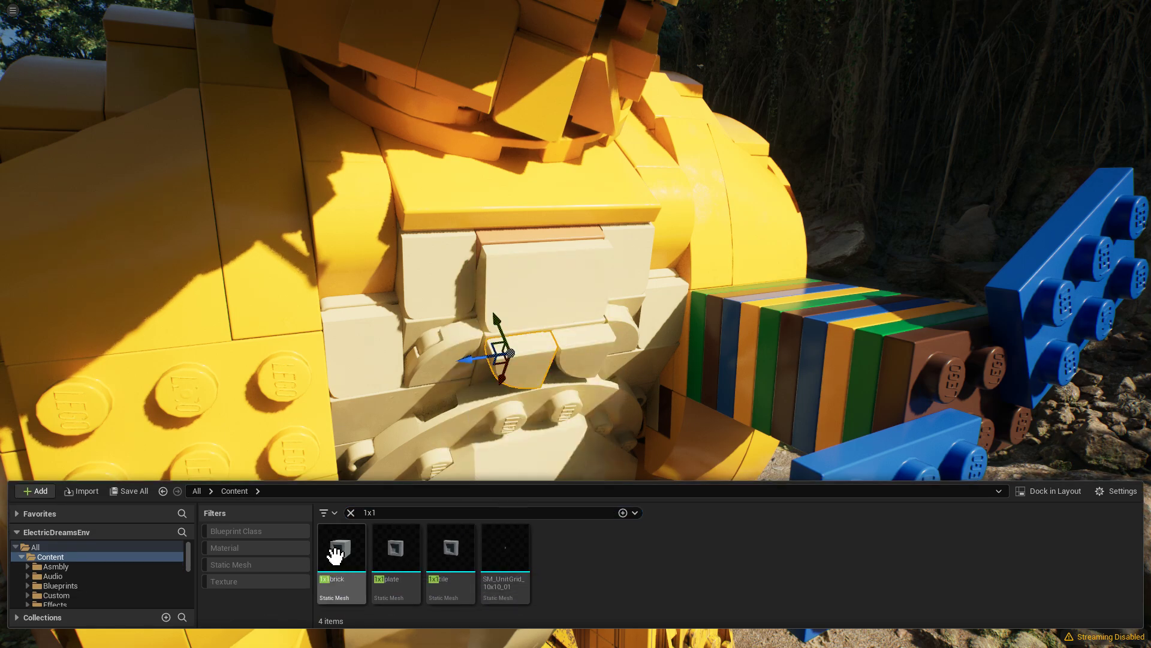
click(335, 556)
right_click(523, 371)
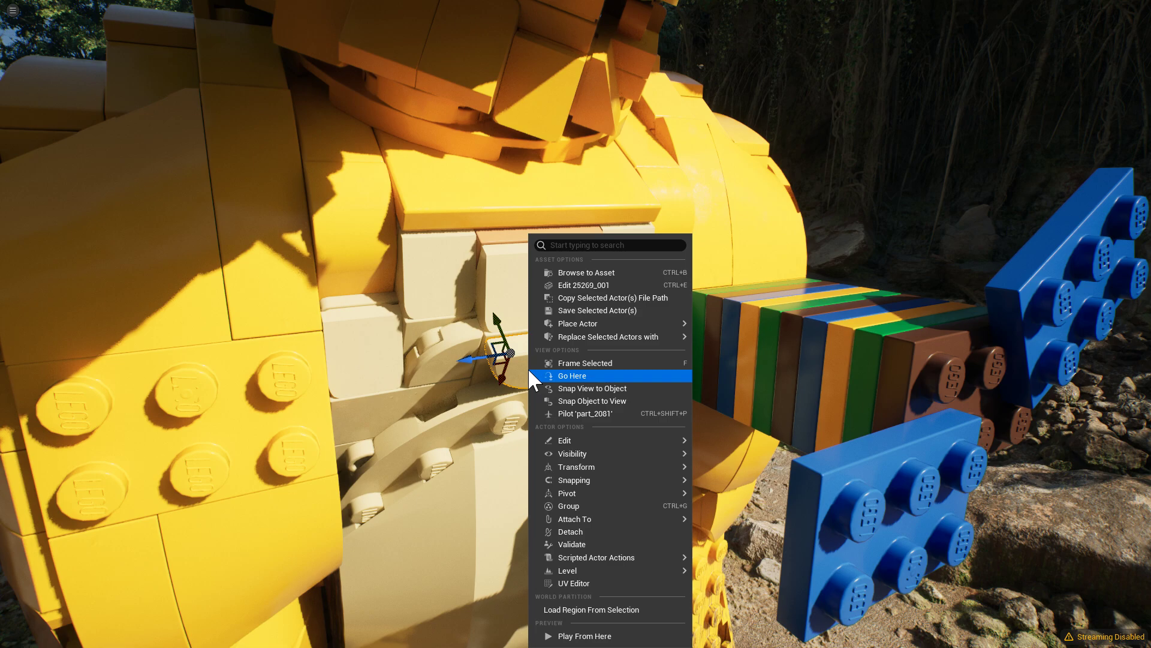
mouse_move(674, 337)
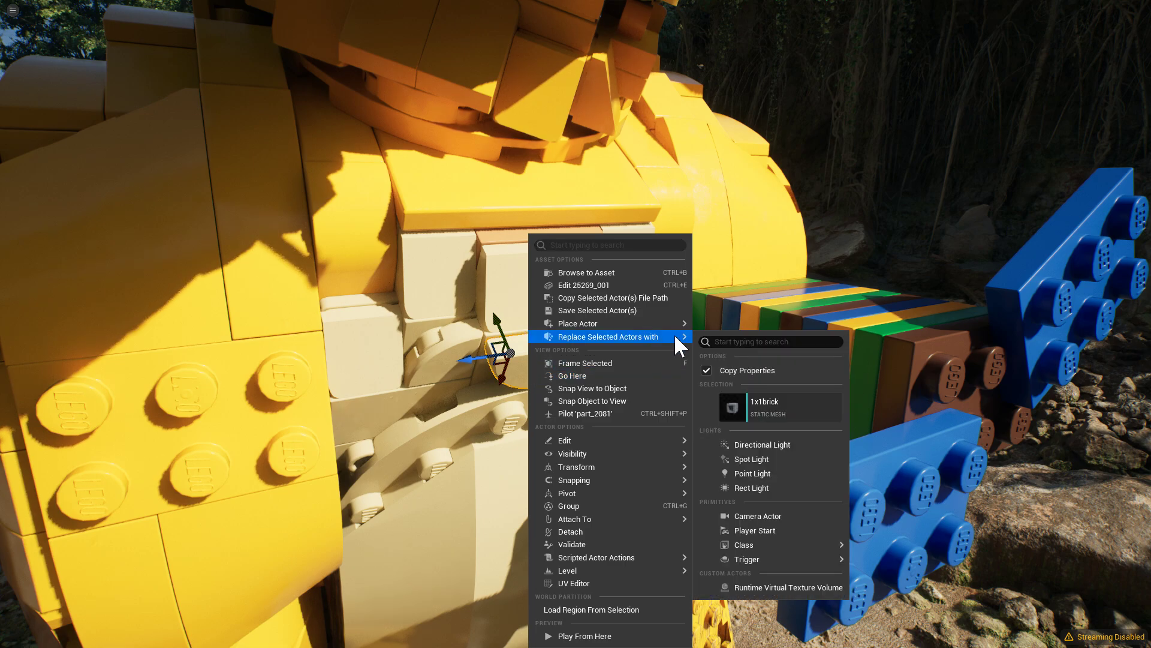
click(732, 406)
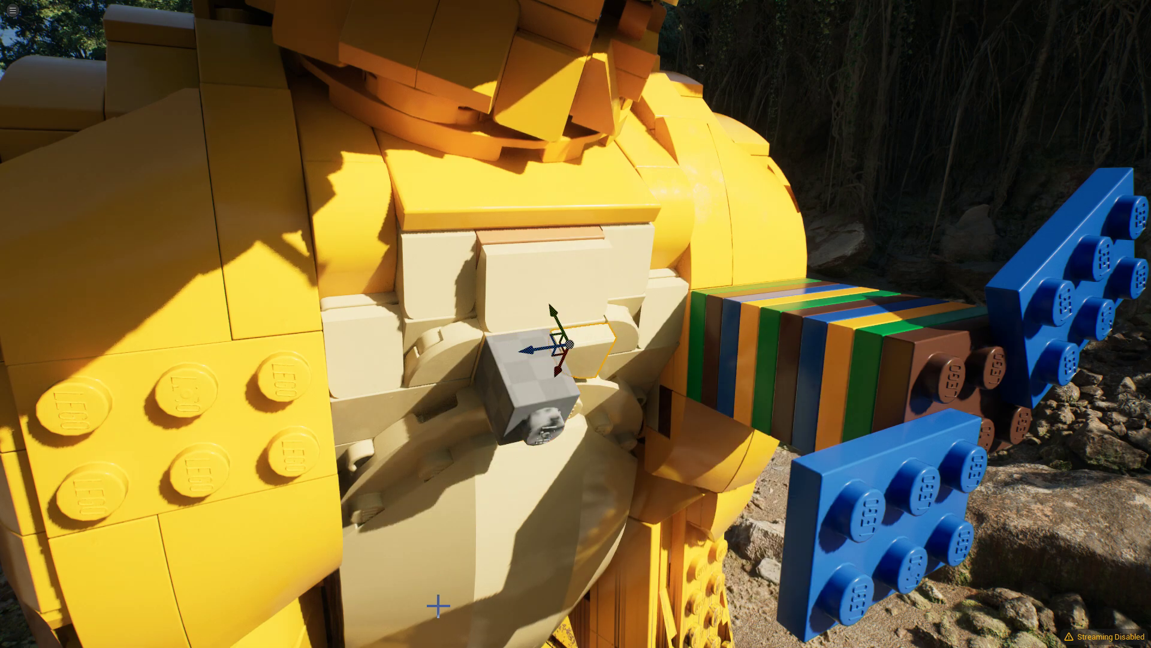
Replace the second tan chest piece with the 1x1plate asset
key(ctrl+space)
click(394, 564)
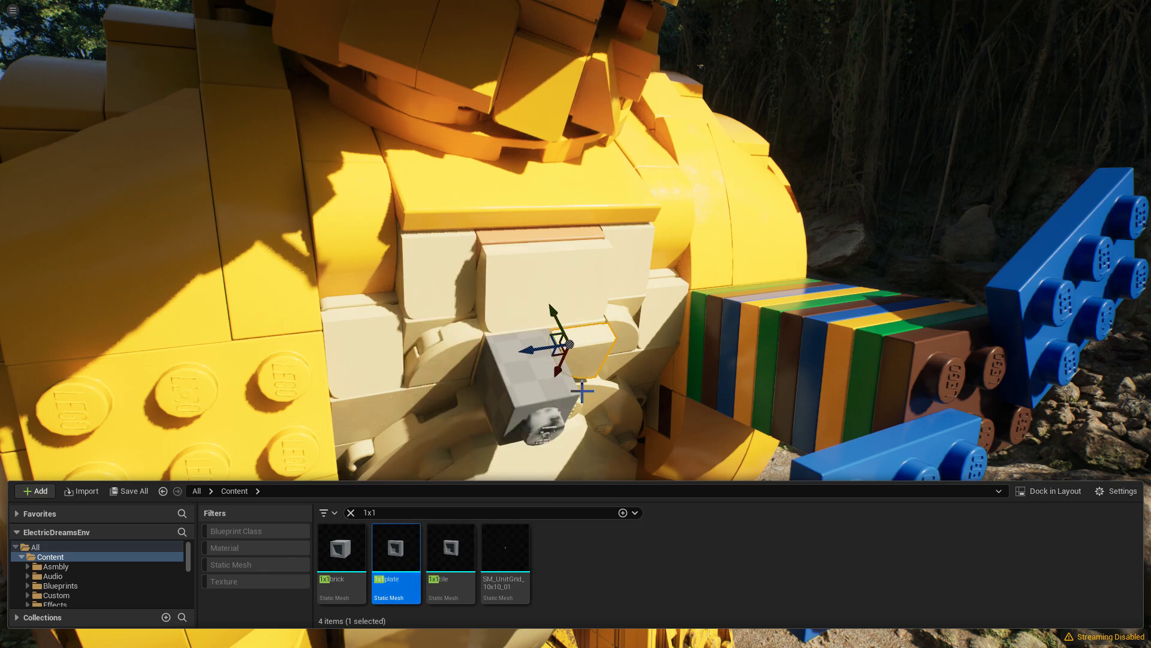
right_click(599, 346)
mouse_move(745, 336)
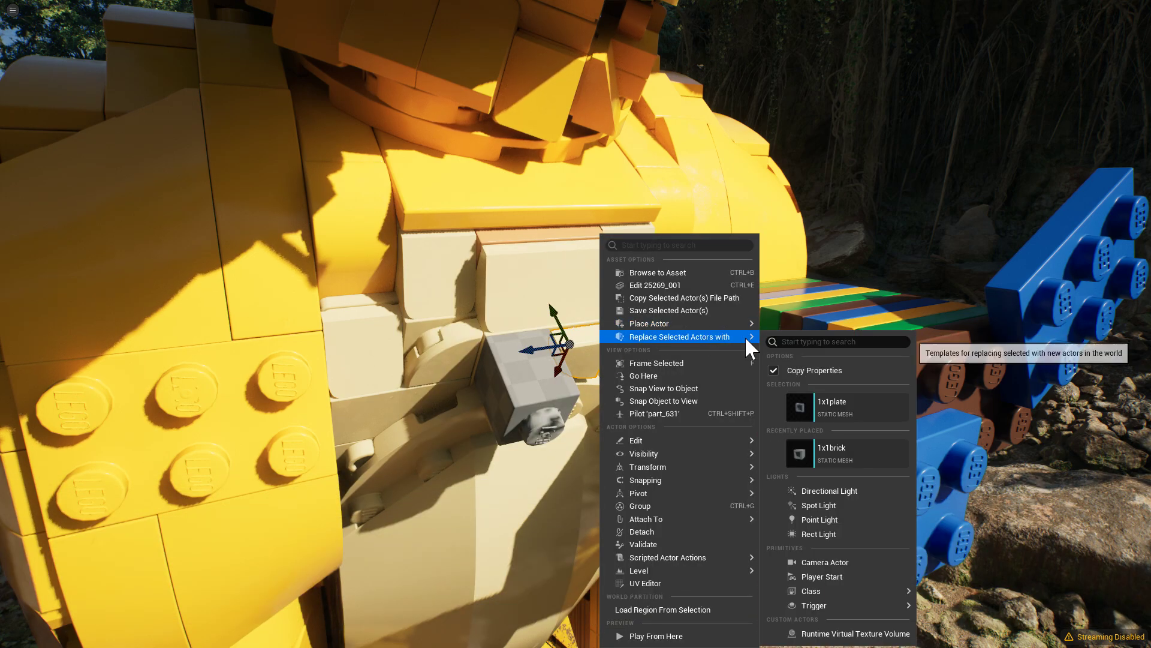
click(805, 406)
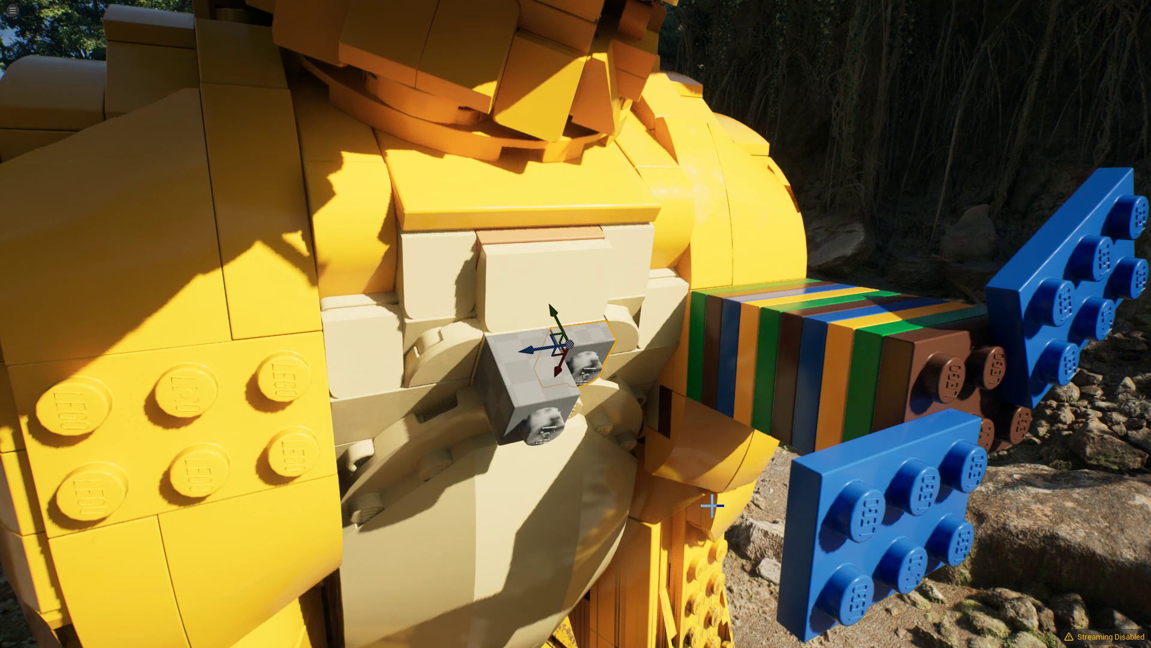
key(ctrl+space)
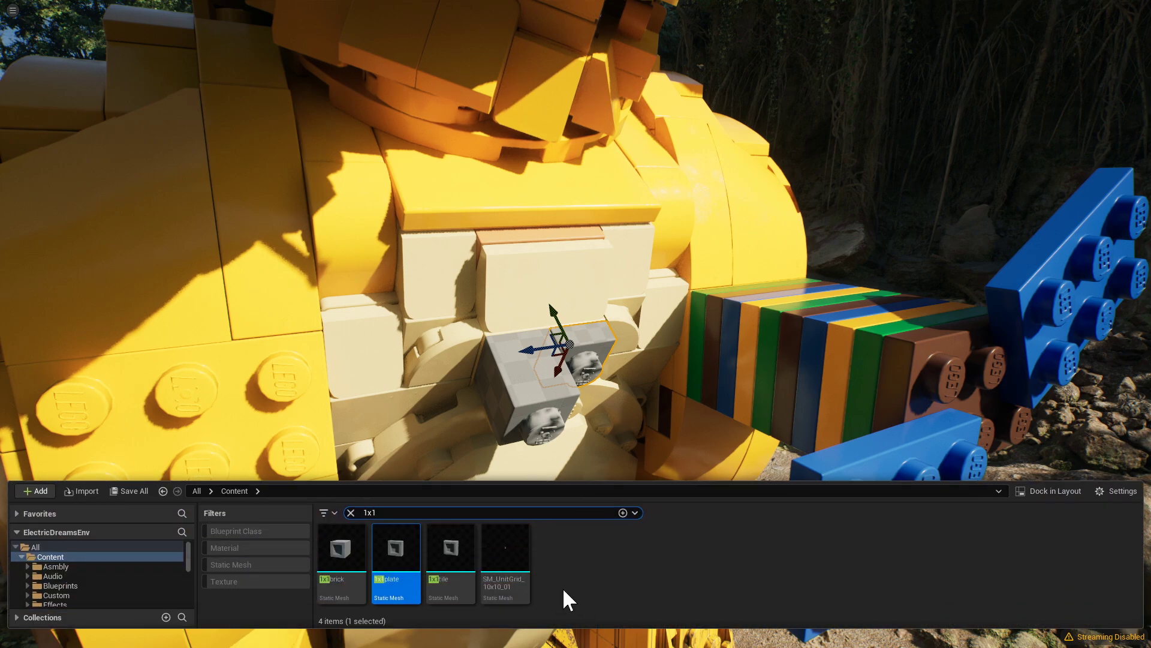
Clear the 1x1 search and drag a red material onto the grey 1x1 brick
ctrl+scroll(523, 574, down, 2)
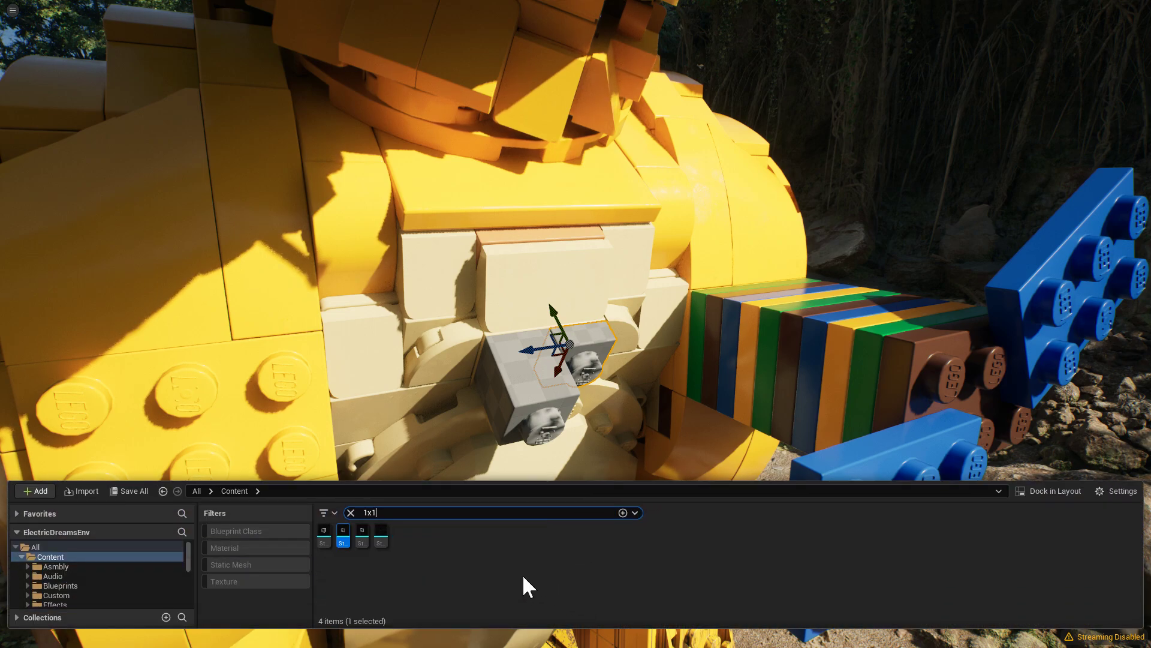
click(352, 513)
mouse_move(695, 559)
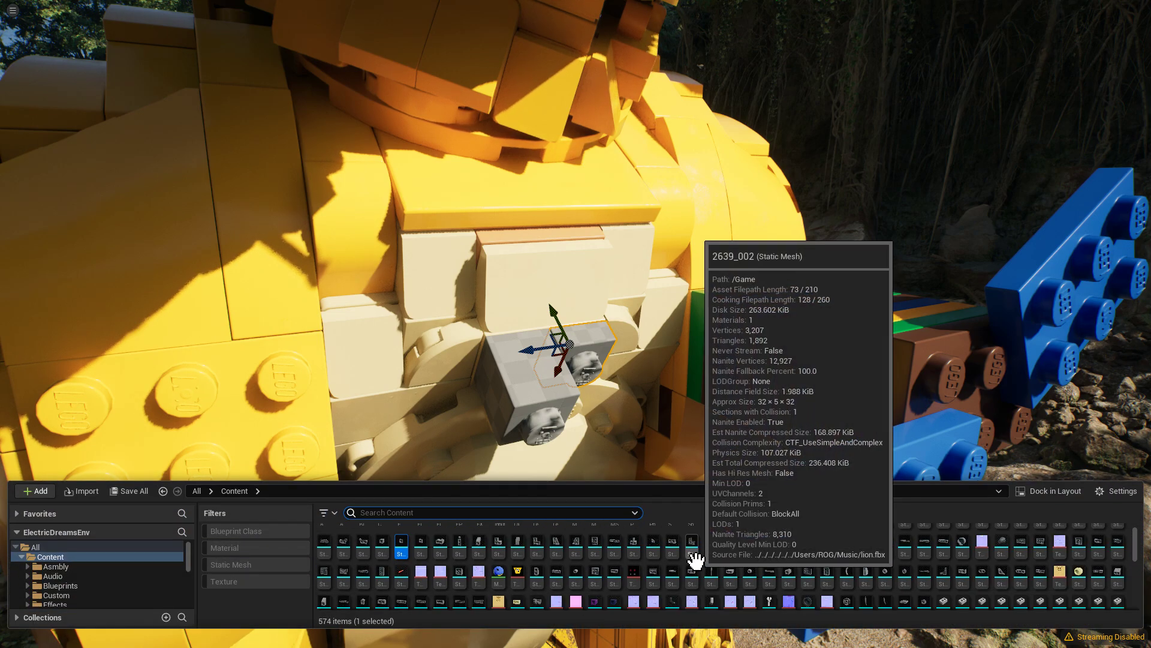
scroll(695, 558, down, 3)
scroll(696, 559, down, 3)
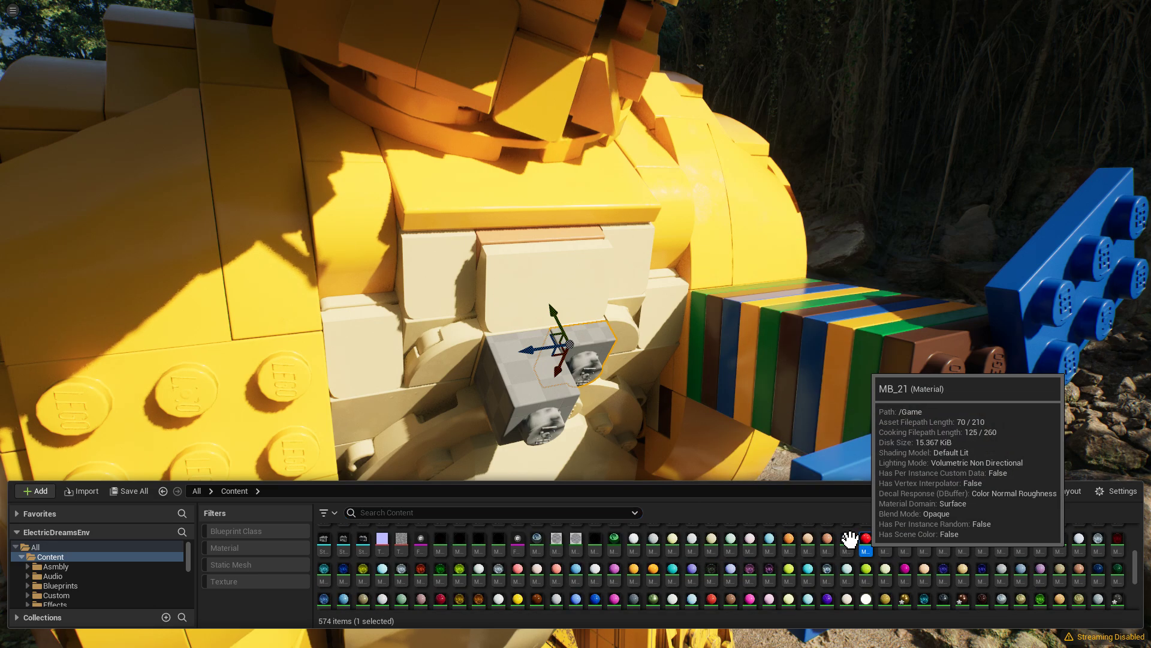
drag(856, 542, 531, 414)
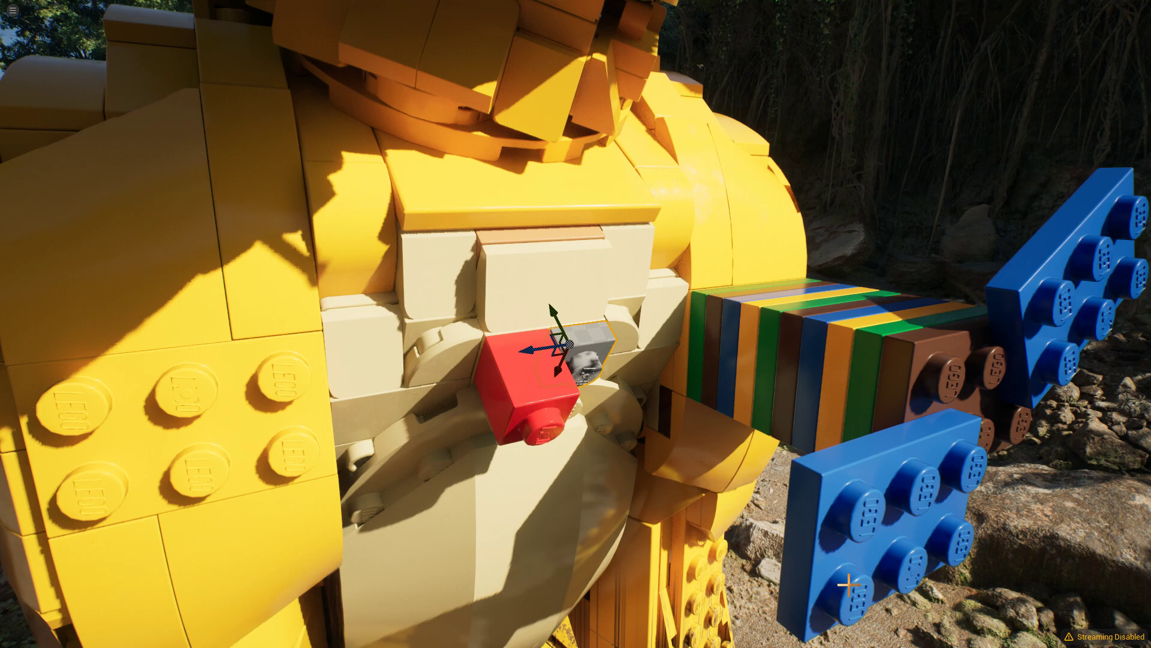
Make the 1x1 plate beside it brown with the MB_25 material
key(ctrl+space)
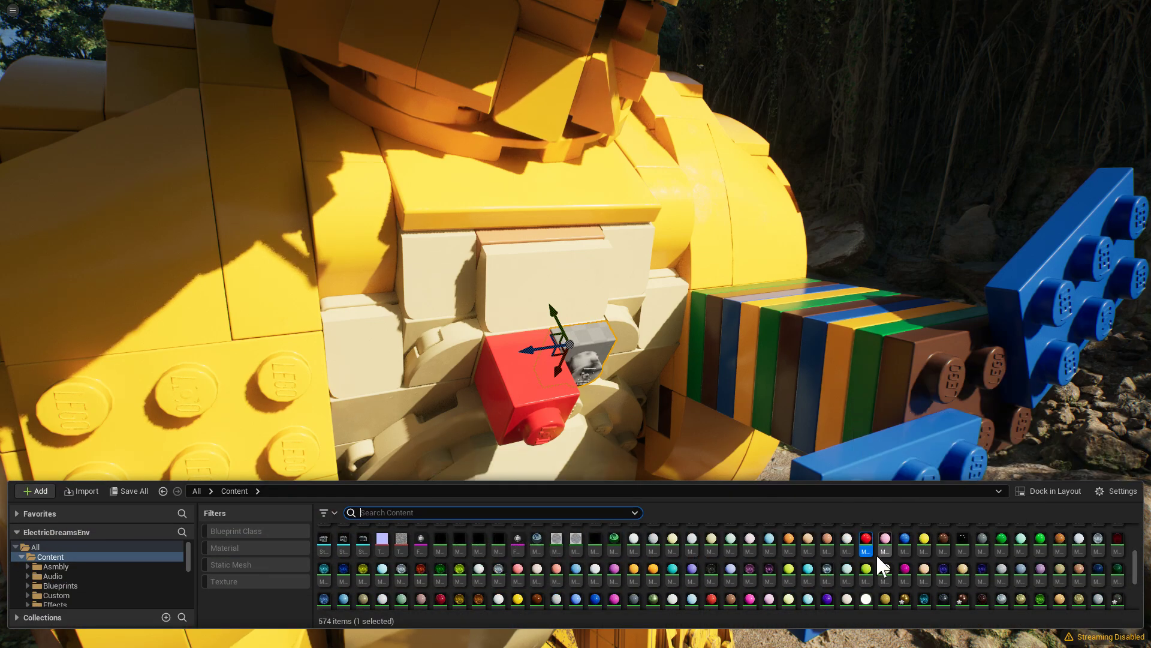
mouse_move(857, 552)
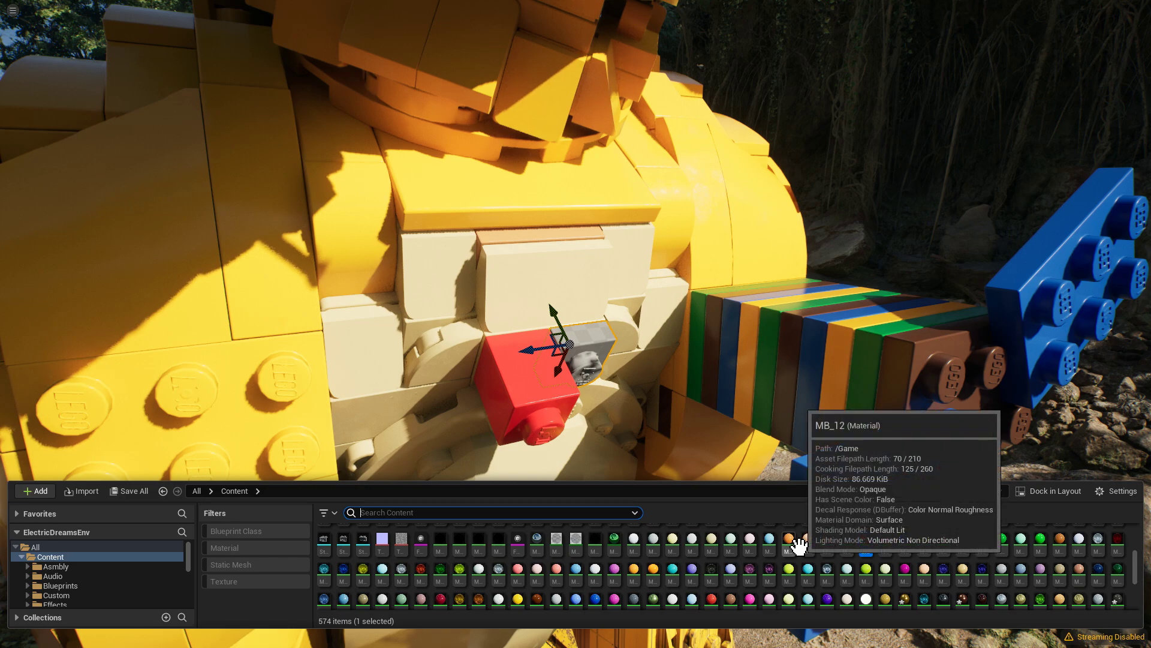
mouse_move(940, 543)
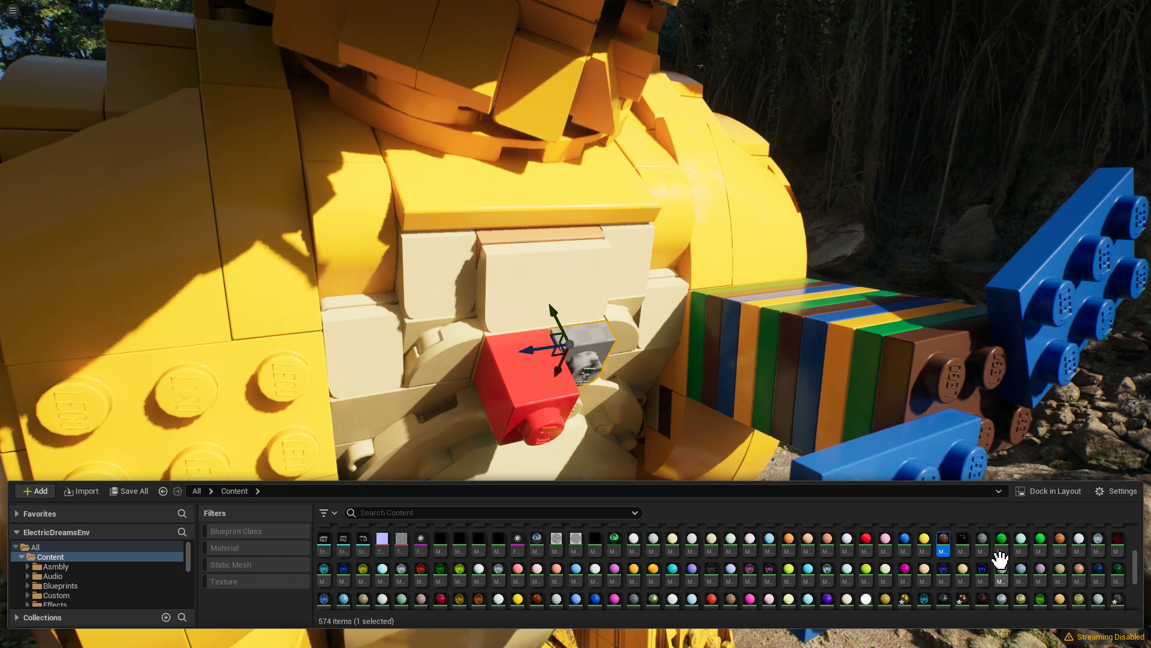
drag(583, 347, 576, 343)
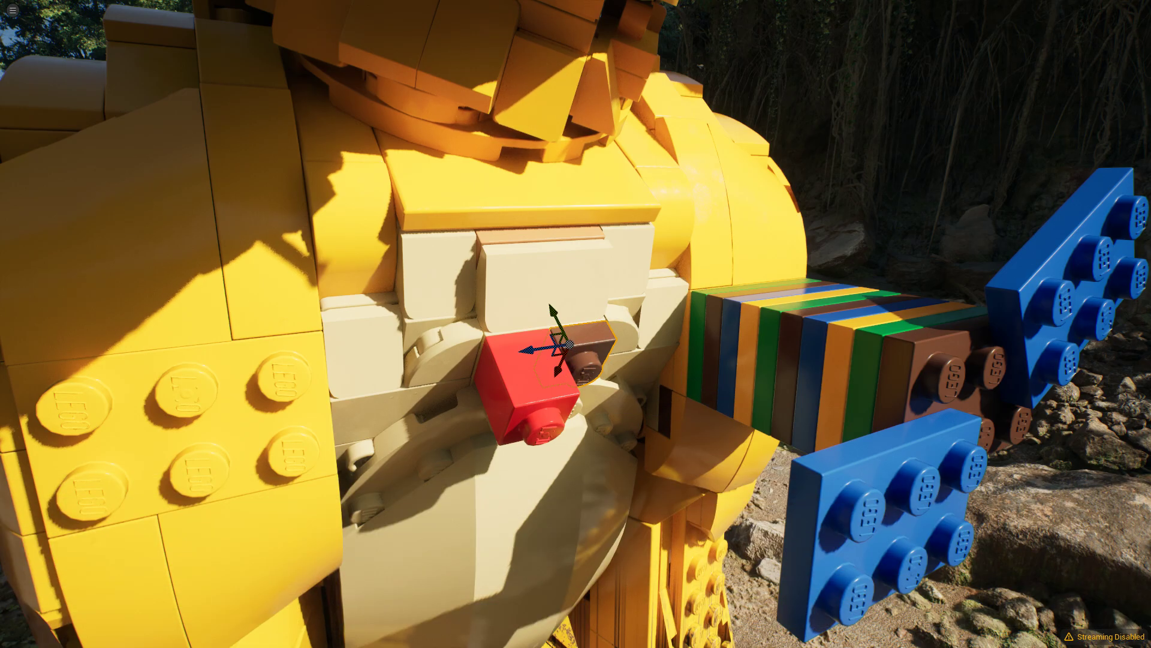
right_drag(576, 343, 539, 336)
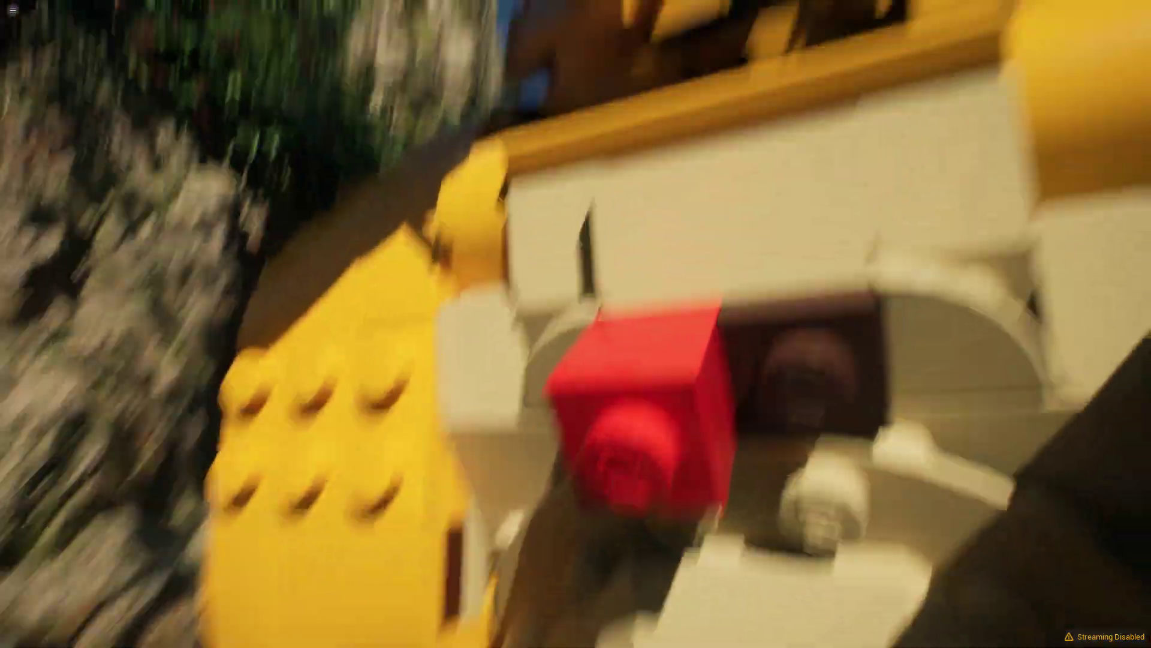